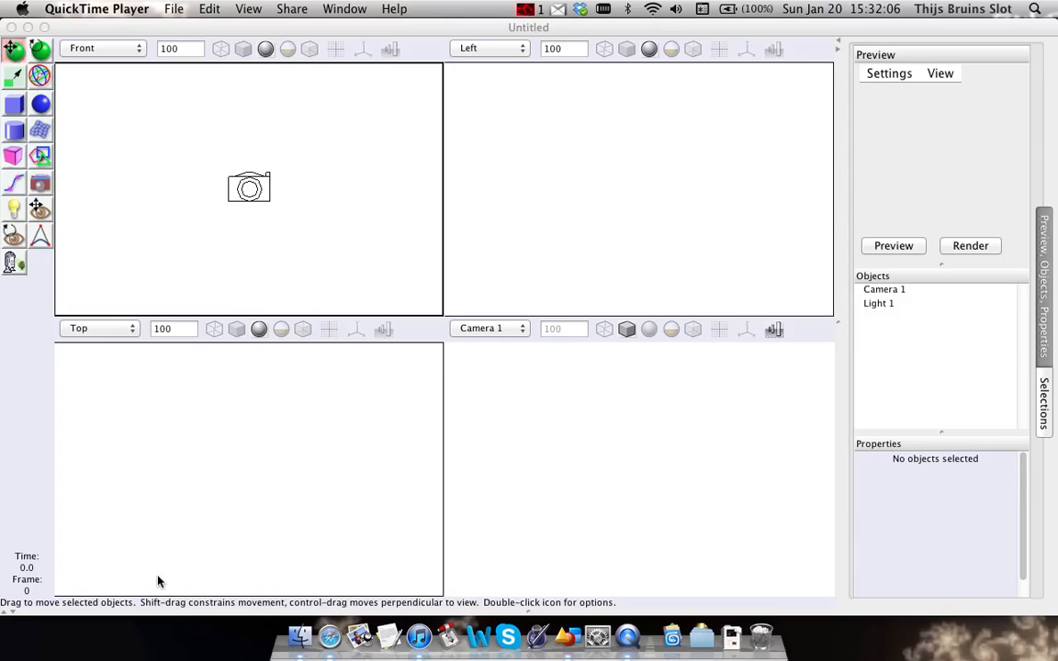
Step: Show the grid in the Front, Left, Top and Camera 1 views
{"action": "left_click", "coordinate": [718, 329]}
{"action": "left_click", "coordinate": [328, 328]}
{"action": "left_click", "coordinate": [335, 48]}
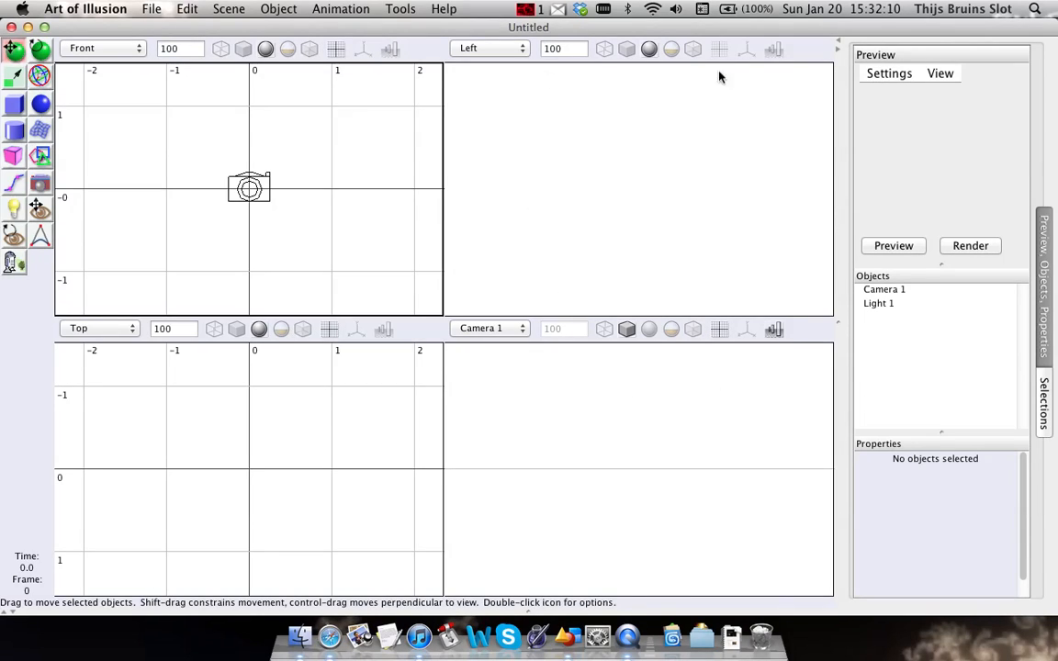
{"action": "left_click", "coordinate": [719, 48]}
Step: Delete Light 1 from the scene
{"action": "left_click", "coordinate": [879, 303]}
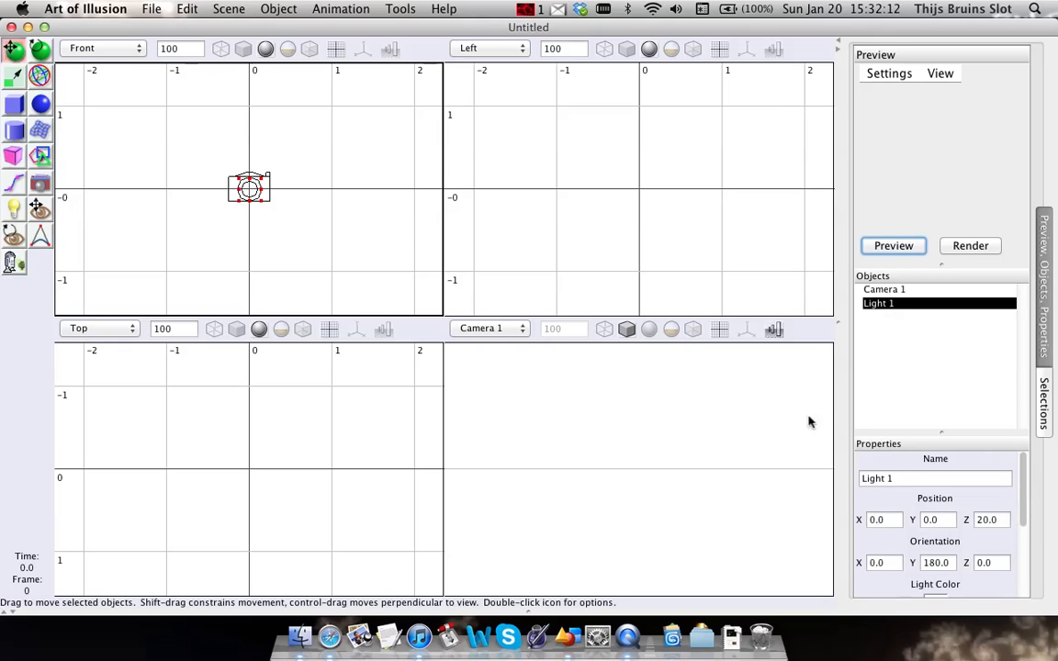
{"action": "key", "text": "Delete"}
{"action": "middle_click_drag", "start_coordinate": [625, 448], "coordinate": [665, 471]}
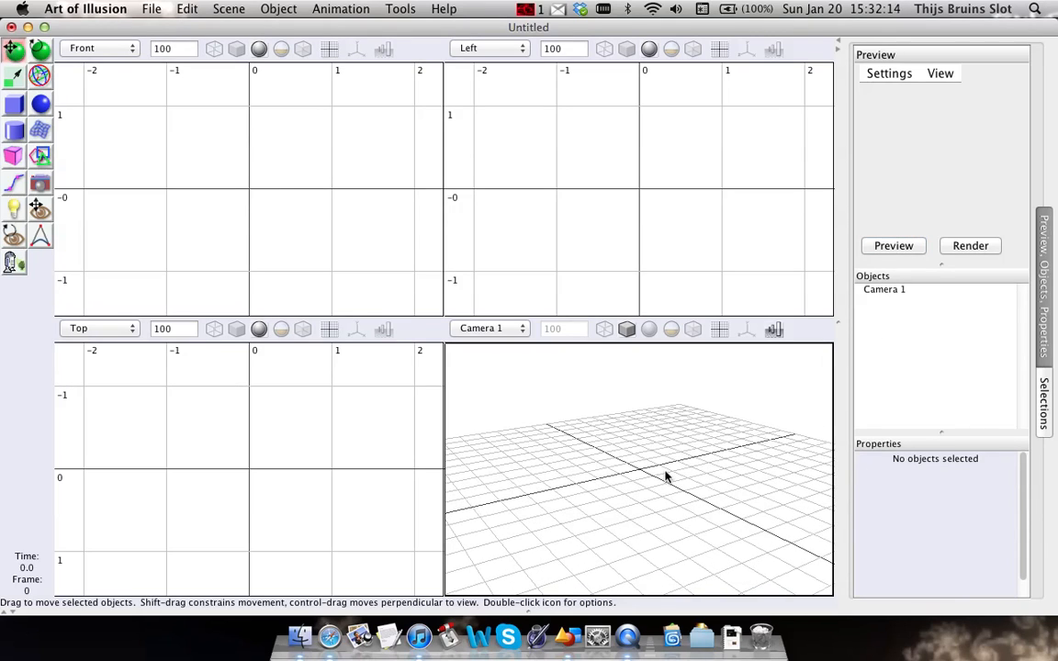
Step: Create an unsmoothed cube polygon mesh about 2 by 2 units in the Front view, centred horizontally and resting on the ground line
{"action": "left_click", "coordinate": [20, 162]}
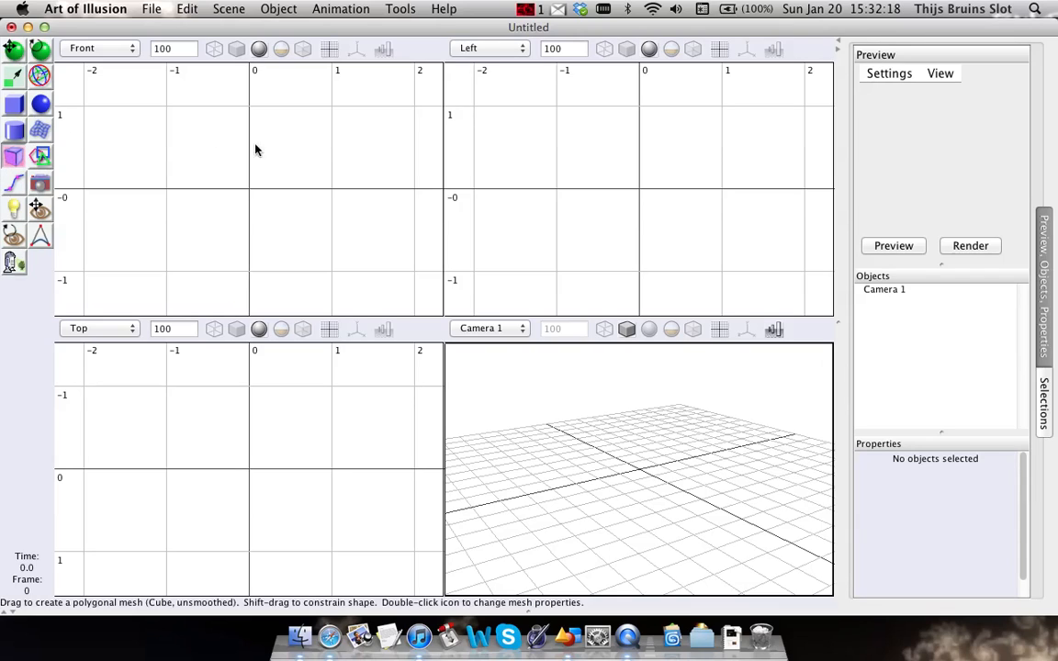
{"action": "middle_click_drag", "start_coordinate": [286, 136], "coordinate": [293, 217]}
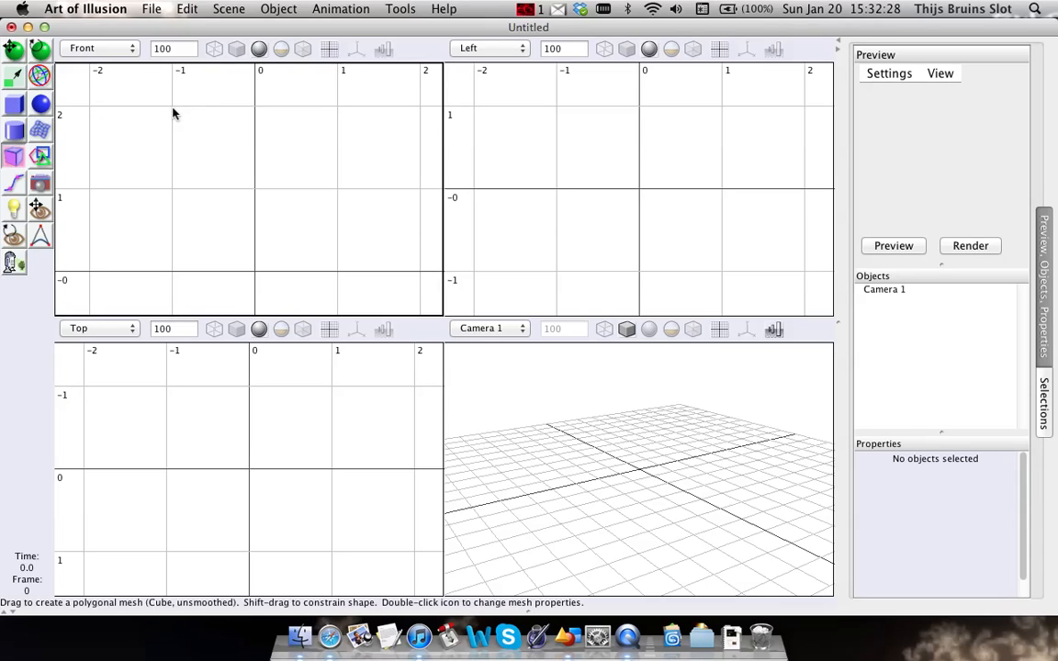
{"action": "left_click_drag", "start_coordinate": [174, 108], "coordinate": [336, 275]}
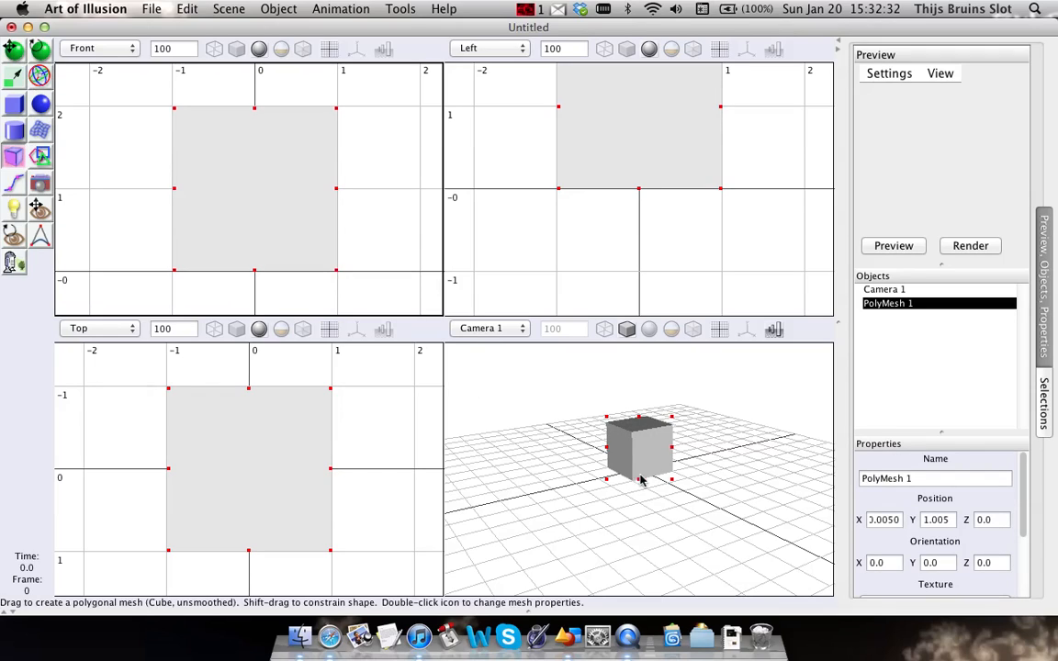
Step: Examine the new cube from several angles, restoring the Front orientation in the rotated view
{"action": "middle_click_drag", "start_coordinate": [208, 192], "coordinate": [310, 246]}
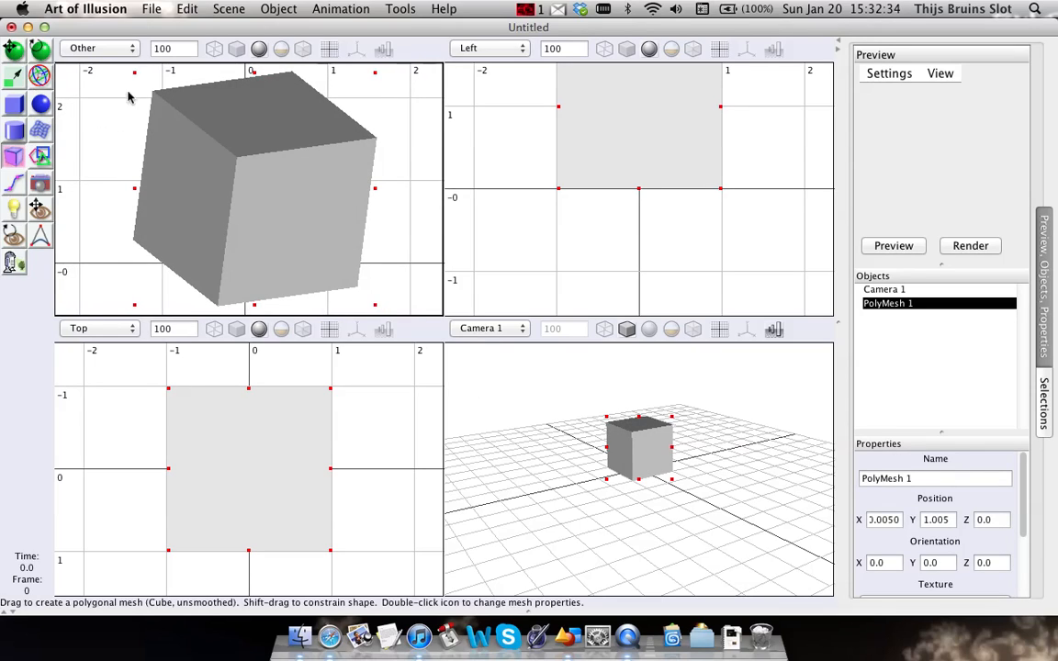
{"action": "left_click", "coordinate": [109, 47]}
{"action": "left_click", "coordinate": [84, 35]}
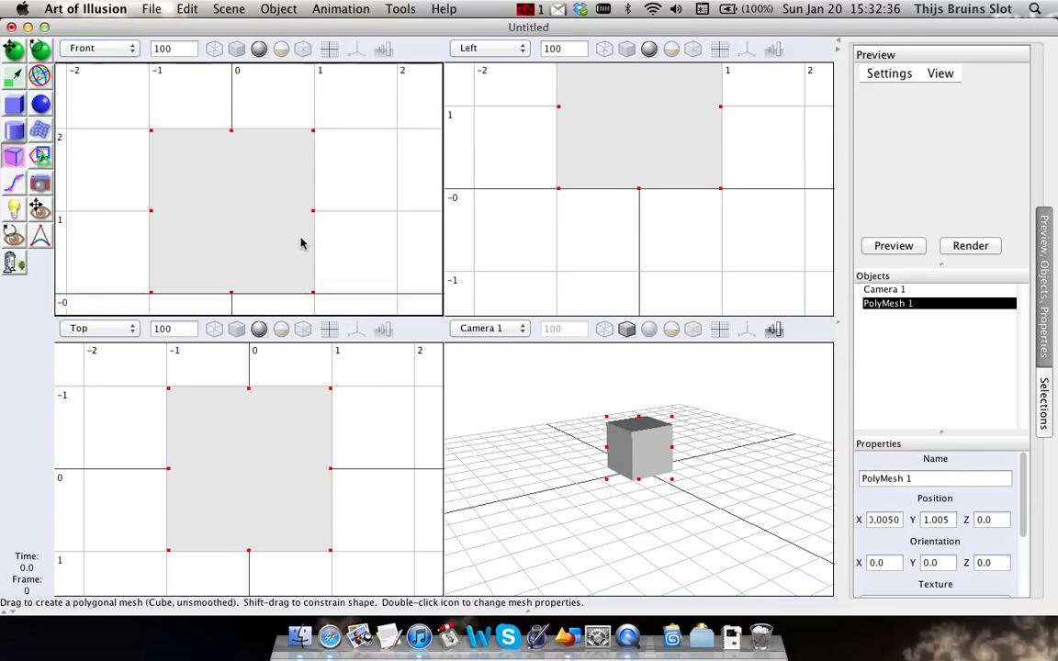
{"action": "scroll", "coordinate": [581, 474], "scroll_direction": "up", "scroll_amount": 5}
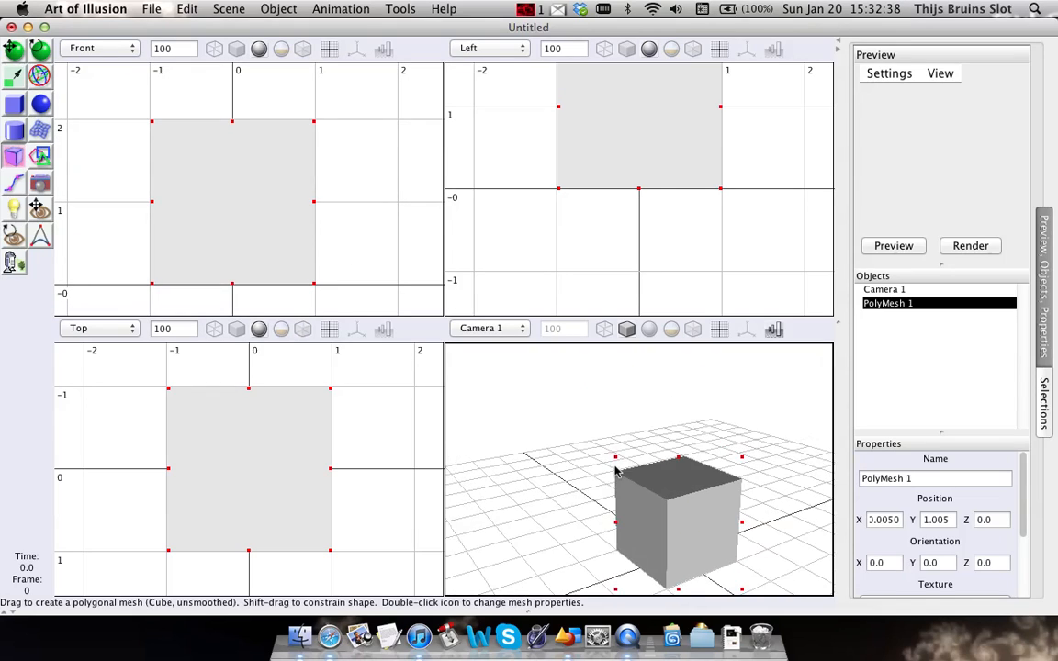
{"action": "mouse_move", "coordinate": [633, 434]}
{"action": "middle_mouse_down"}
{"action": "mouse_move", "coordinate": [665, 457]}
{"action": "mouse_move", "coordinate": [665, 403]}
{"action": "mouse_move", "coordinate": [640, 426]}
{"action": "mouse_move", "coordinate": [614, 428]}
{"action": "mouse_move", "coordinate": [630, 438]}
{"action": "middle_mouse_up"}
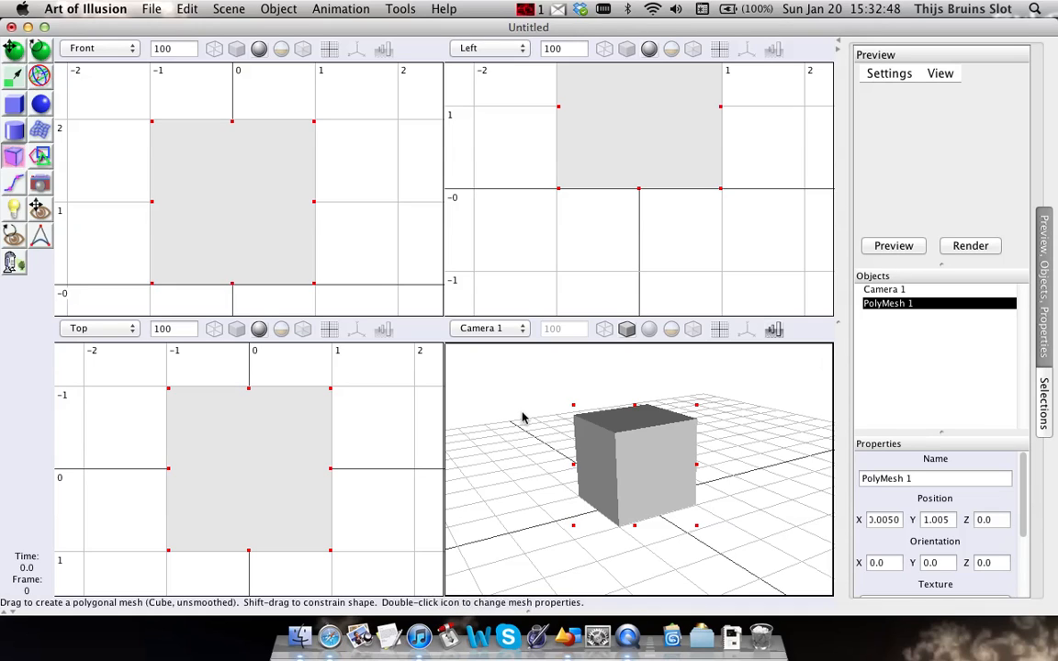
{"action": "middle_click_drag", "start_coordinate": [697, 415], "coordinate": [595, 404]}
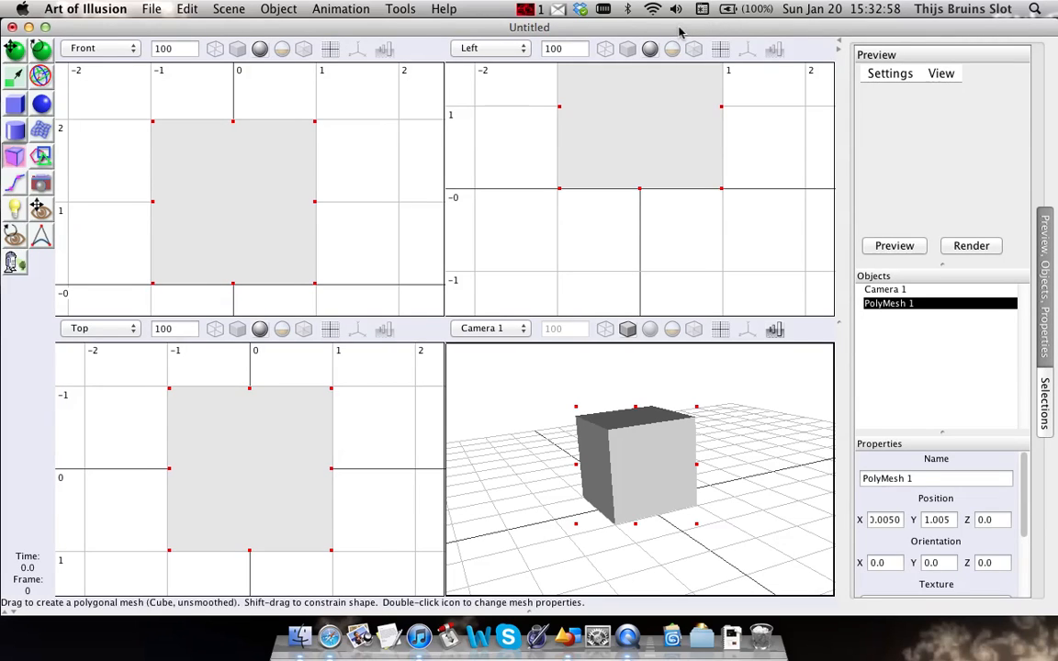
{"action": "mouse_move", "coordinate": [667, 448]}
{"action": "middle_mouse_down"}
{"action": "mouse_move", "coordinate": [685, 434]}
{"action": "mouse_move", "coordinate": [686, 450]}
{"action": "middle_mouse_up"}
Step: Activate the Move tool and open the PolyMesh 1 cube in the mesh editor
{"action": "left_click", "coordinate": [894, 245]}
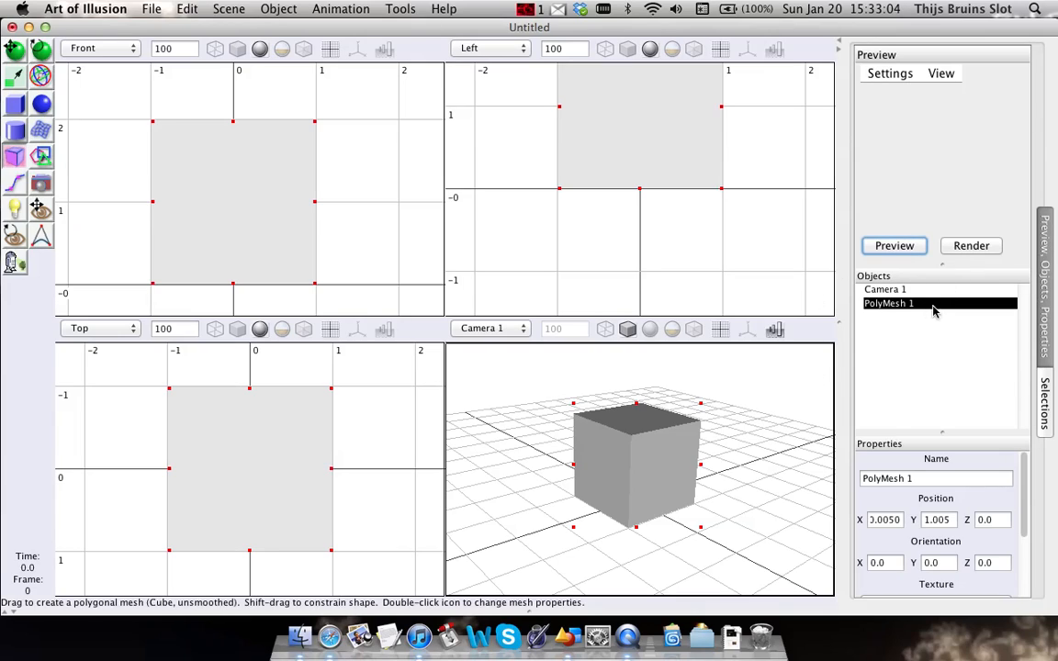
{"action": "left_click", "coordinate": [16, 53]}
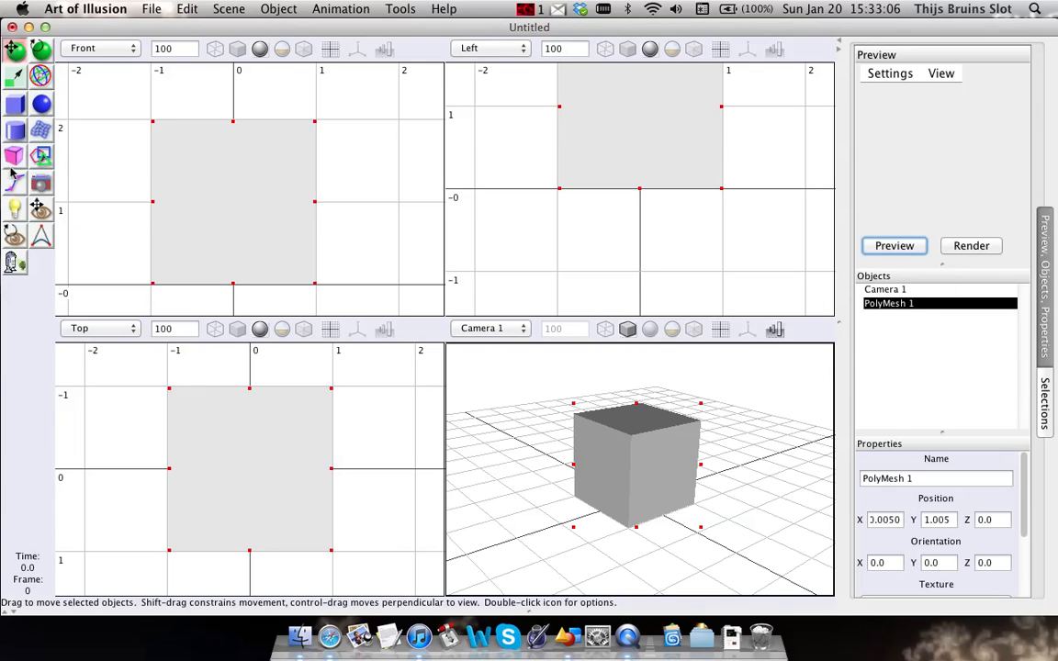
{"action": "right_click", "coordinate": [927, 305]}
{"action": "left_click", "coordinate": [934, 321]}
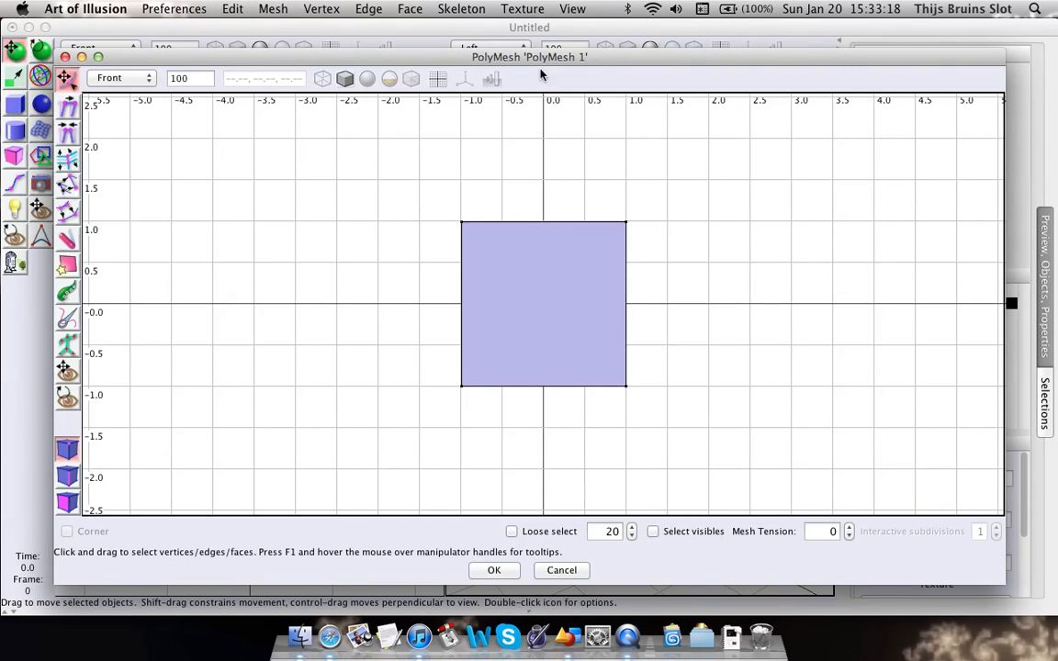
{"action": "left_click_drag", "start_coordinate": [543, 62], "coordinate": [523, 48]}
Step: Examine the cube from different sides in the mesh editor and reposition the editor window
{"action": "scroll", "coordinate": [503, 327], "scroll_direction": "down", "scroll_amount": 4}
{"action": "middle_click_drag", "start_coordinate": [490, 288], "coordinate": [451, 333]}
{"action": "scroll", "coordinate": [537, 304], "scroll_direction": "up", "scroll_amount": 4}
{"action": "scroll", "coordinate": [532, 293], "scroll_direction": "down", "scroll_amount": 2}
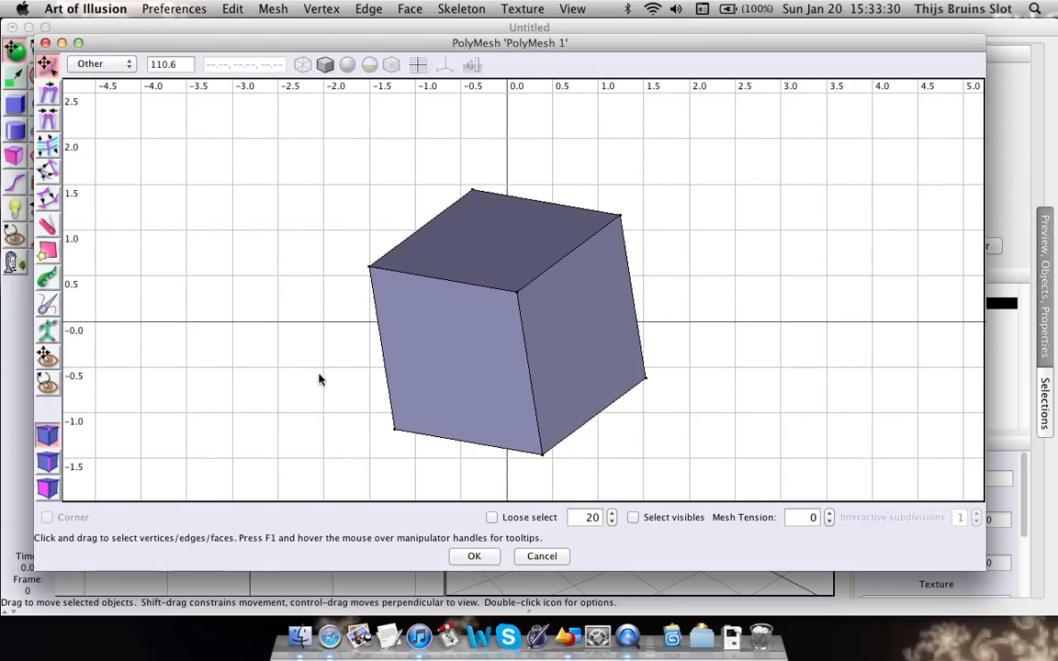
{"action": "right_click_drag", "start_coordinate": [410, 332], "coordinate": [565, 258]}
{"action": "right_click_drag", "start_coordinate": [472, 276], "coordinate": [659, 231]}
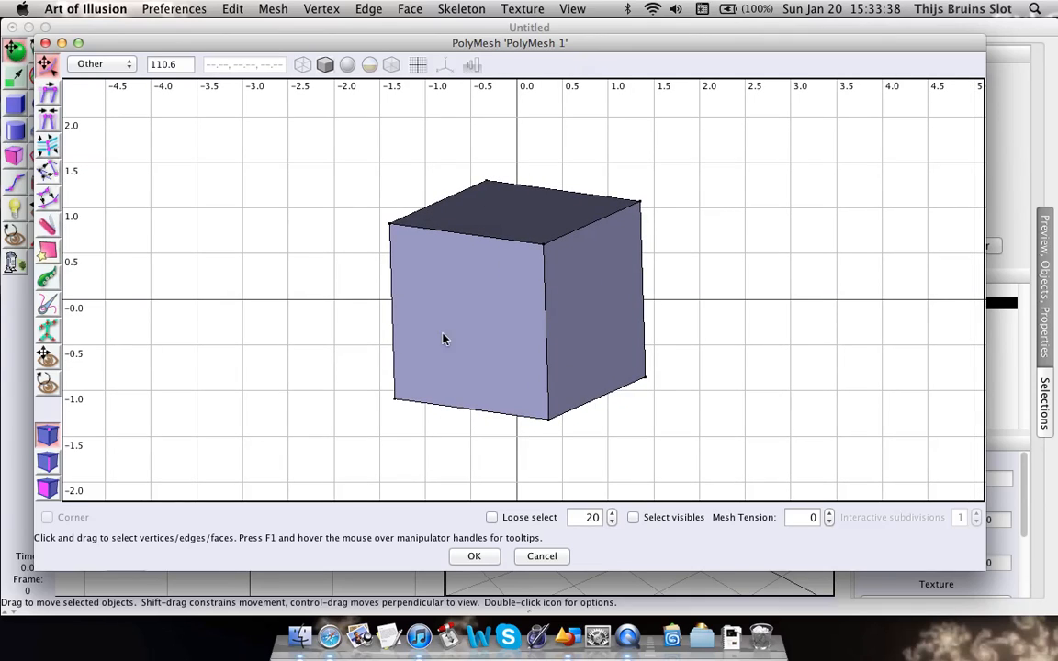
{"action": "right_click_drag", "start_coordinate": [486, 267], "coordinate": [722, 95]}
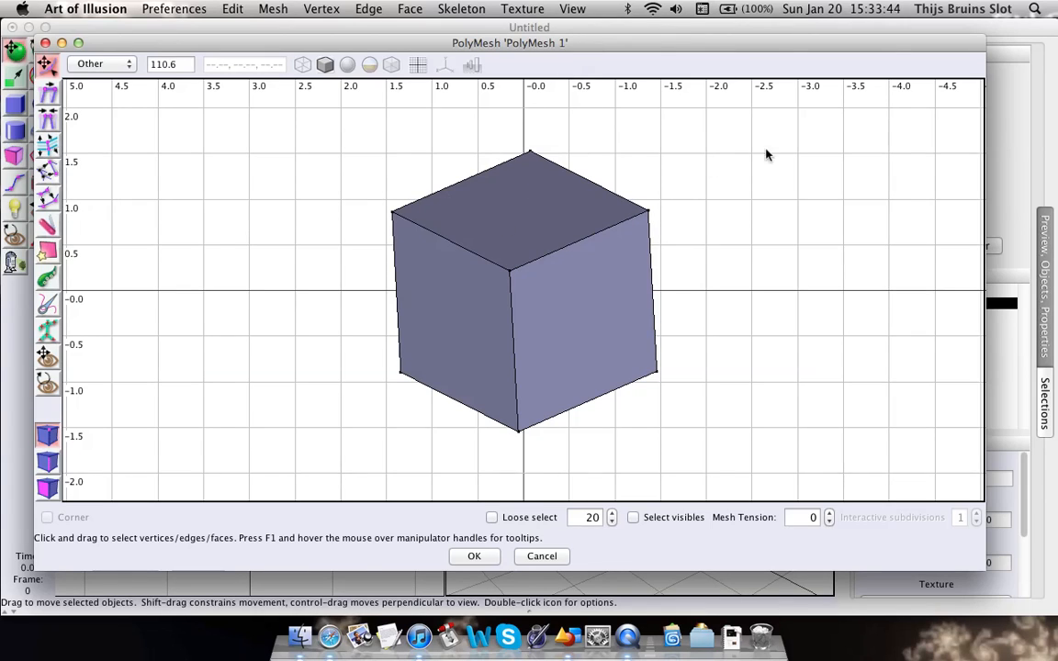
{"action": "left_click_drag", "start_coordinate": [597, 42], "coordinate": [661, 356]}
{"action": "left_click", "coordinate": [510, 138]}
{"action": "left_click_drag", "start_coordinate": [528, 365], "coordinate": [530, 38]}
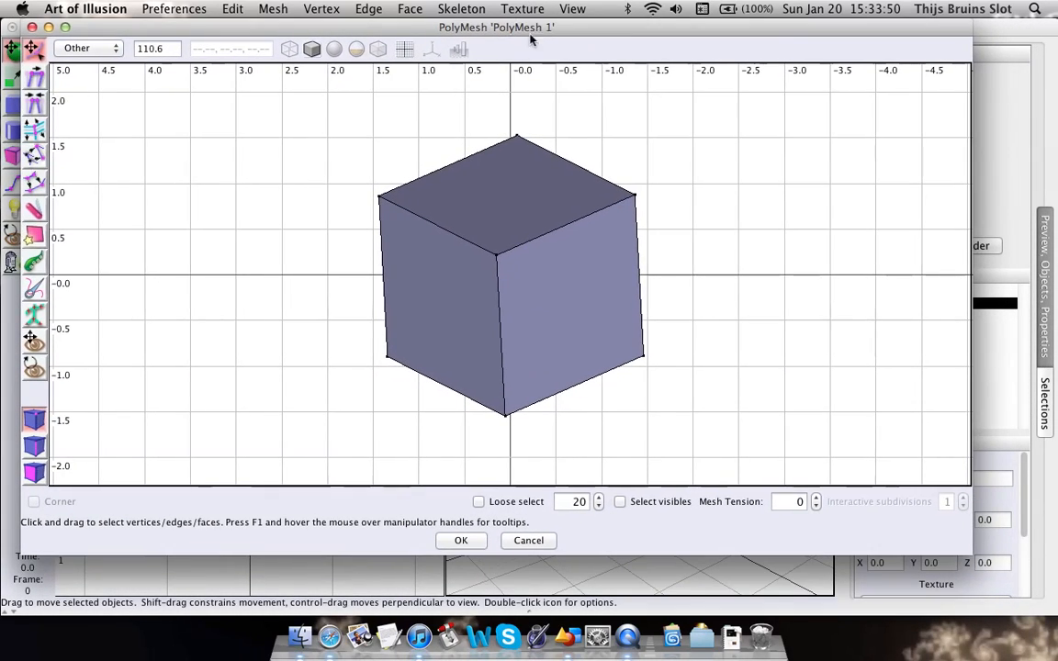
Step: Switch the mesh editor to the Four Views layout
{"action": "mouse_move", "coordinate": [621, 347]}
{"action": "right_mouse_down"}
{"action": "mouse_move", "coordinate": [658, 293]}
{"action": "mouse_move", "coordinate": [642, 244]}
{"action": "mouse_move", "coordinate": [616, 350]}
{"action": "right_mouse_up"}
{"action": "left_click", "coordinate": [522, 8]}
{"action": "mouse_move", "coordinate": [572, 8]}
{"action": "mouse_move", "coordinate": [580, 28]}
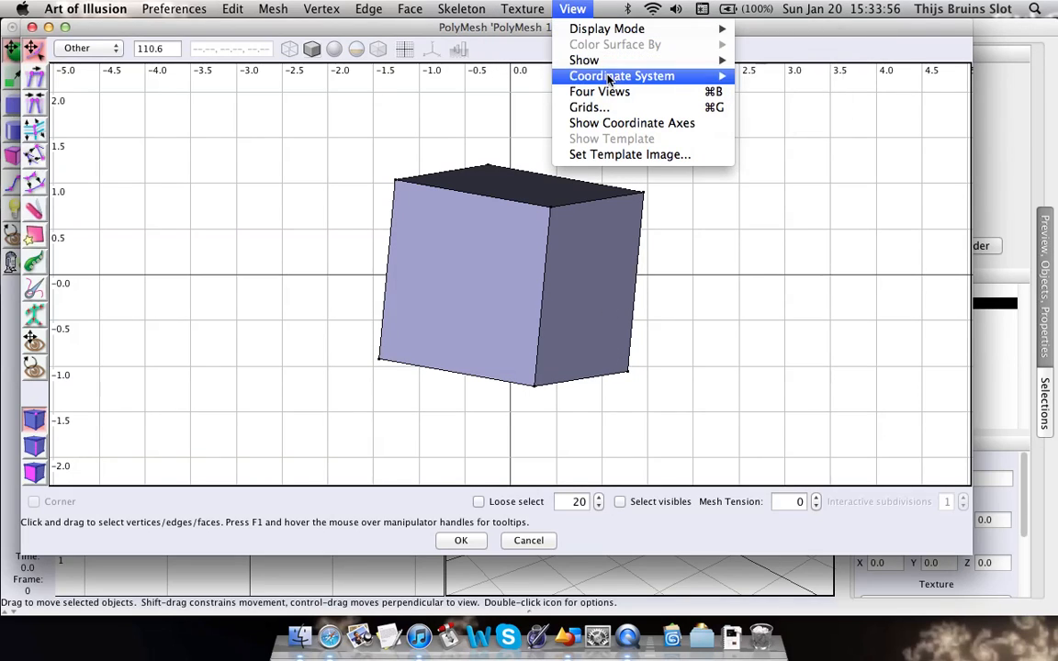
{"action": "mouse_move", "coordinate": [612, 79]}
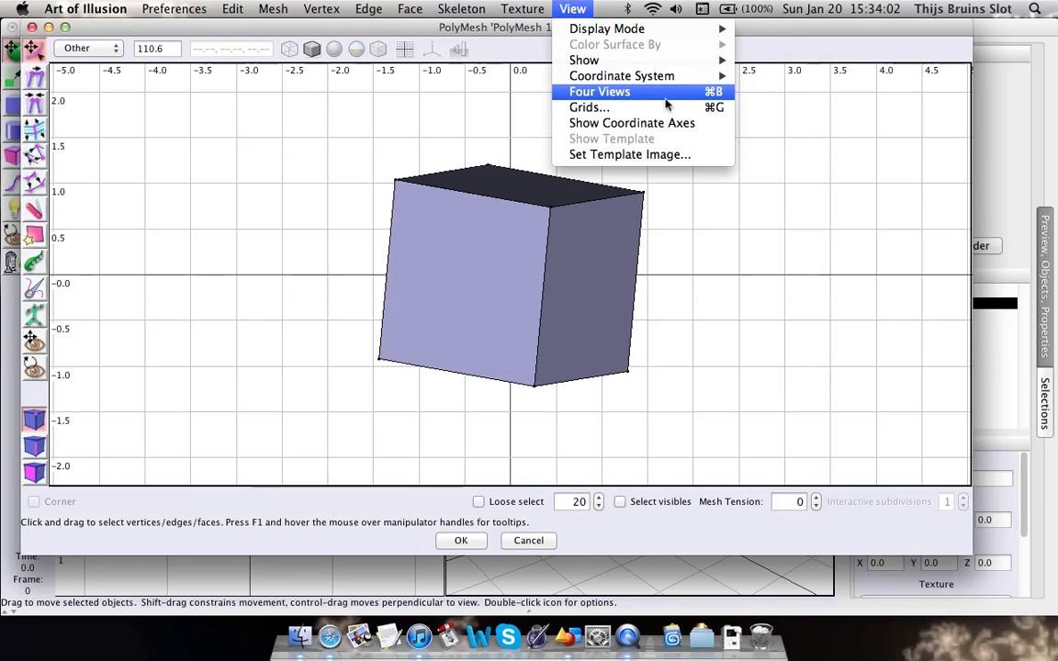
{"action": "left_click", "coordinate": [639, 102]}
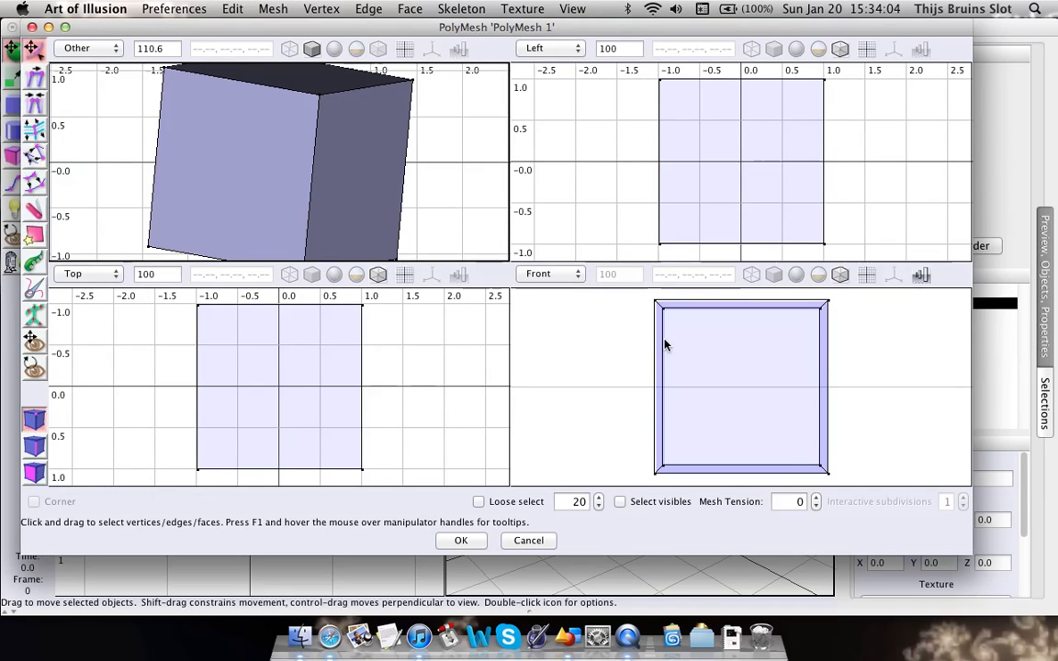
Step: Return the mesh editor to One View showing the perspective view, and display the cube with solid shading
{"action": "middle_click_drag", "start_coordinate": [664, 341], "coordinate": [638, 335]}
{"action": "left_click", "coordinate": [515, 9]}
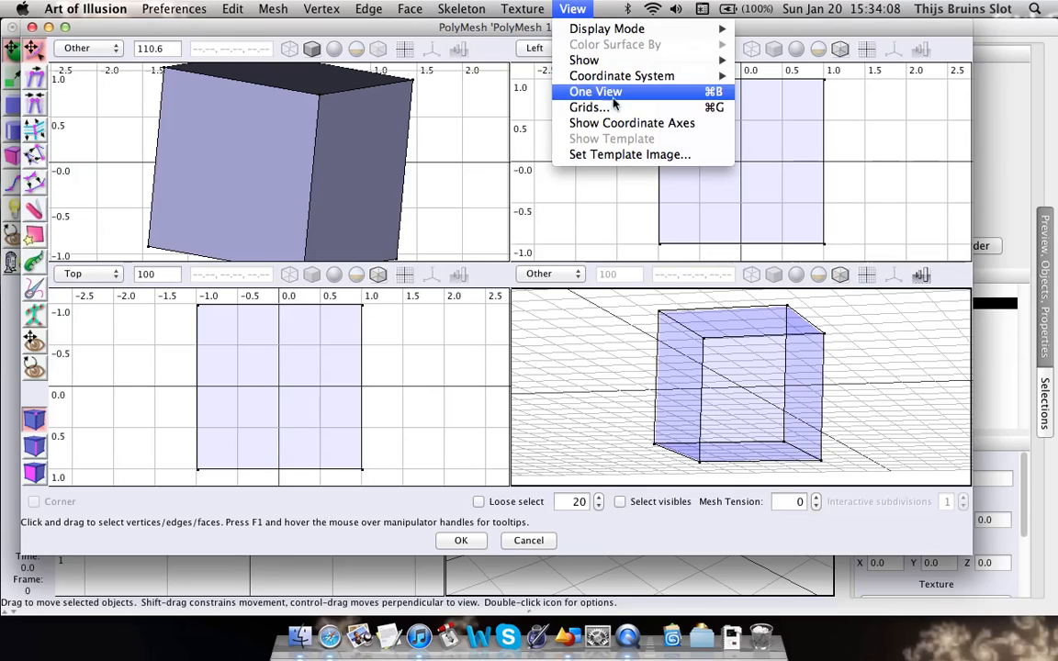
{"action": "left_click", "coordinate": [610, 99]}
{"action": "mouse_move", "coordinate": [521, 289]}
{"action": "middle_mouse_down"}
{"action": "mouse_move", "coordinate": [576, 307]}
{"action": "mouse_move", "coordinate": [487, 252]}
{"action": "mouse_move", "coordinate": [404, 147]}
{"action": "middle_mouse_up"}
{"action": "left_click", "coordinate": [311, 48]}
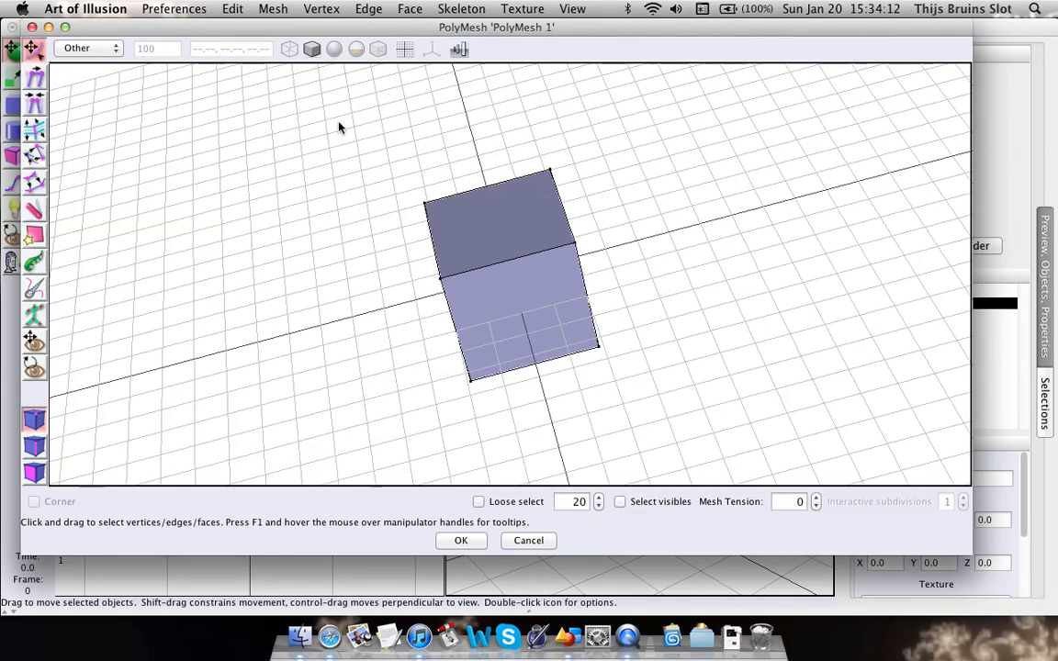
{"action": "middle_click_drag", "start_coordinate": [485, 244], "coordinate": [521, 218]}
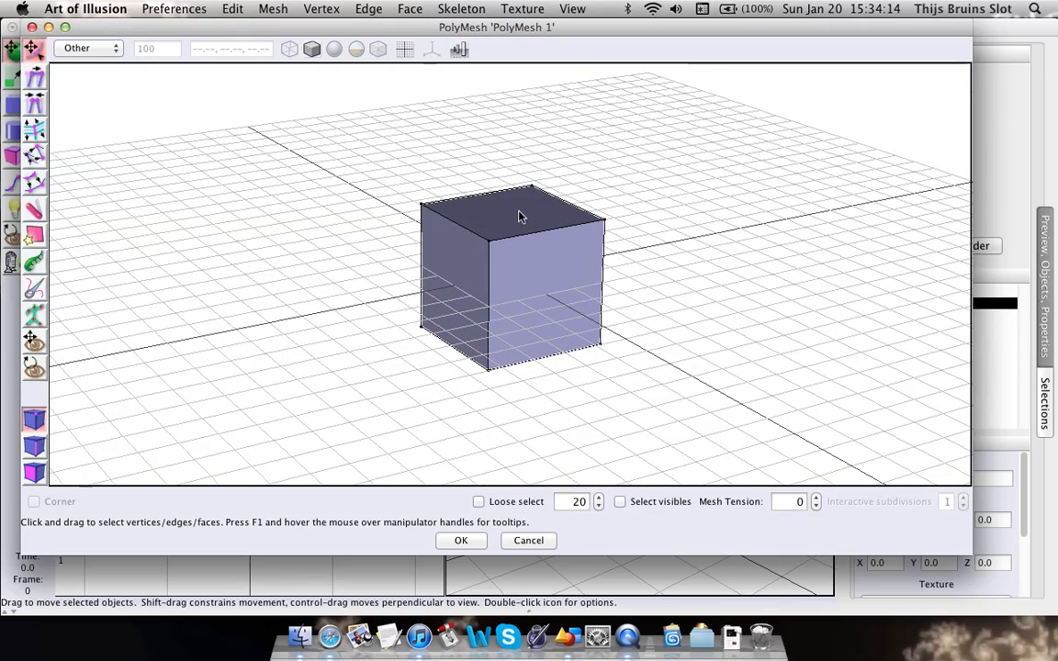
Step: Hide the mesh editor's grid and turn off the perspective projection
{"action": "left_click_drag", "start_coordinate": [304, 104], "coordinate": [558, 329]}
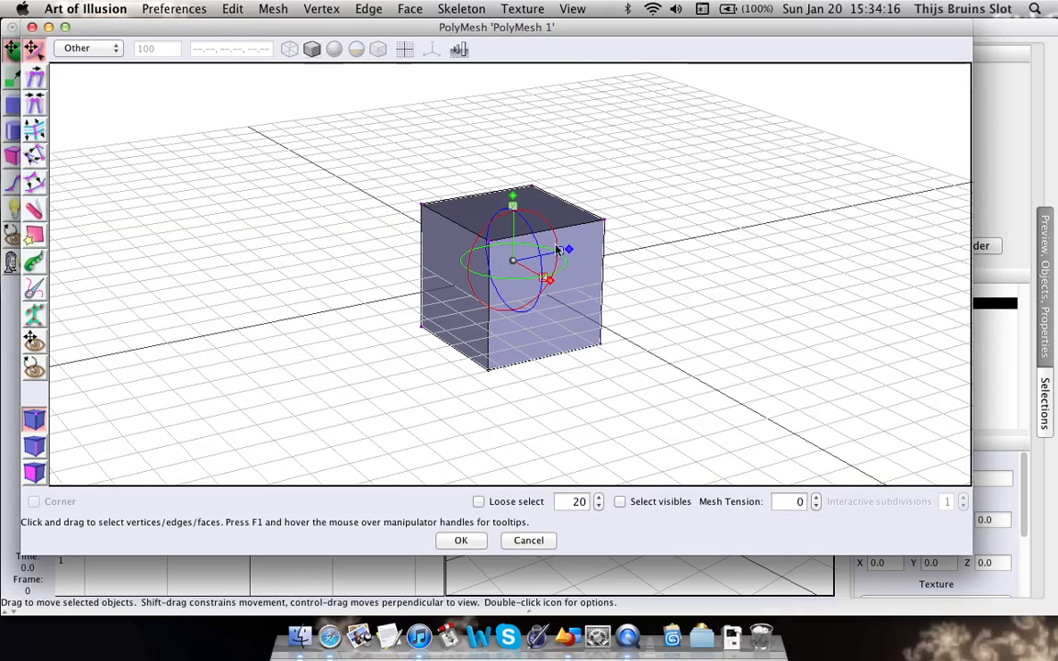
{"action": "left_click", "coordinate": [405, 49]}
{"action": "middle_click_drag", "start_coordinate": [455, 169], "coordinate": [385, 160]}
{"action": "left_click", "coordinate": [252, 152]}
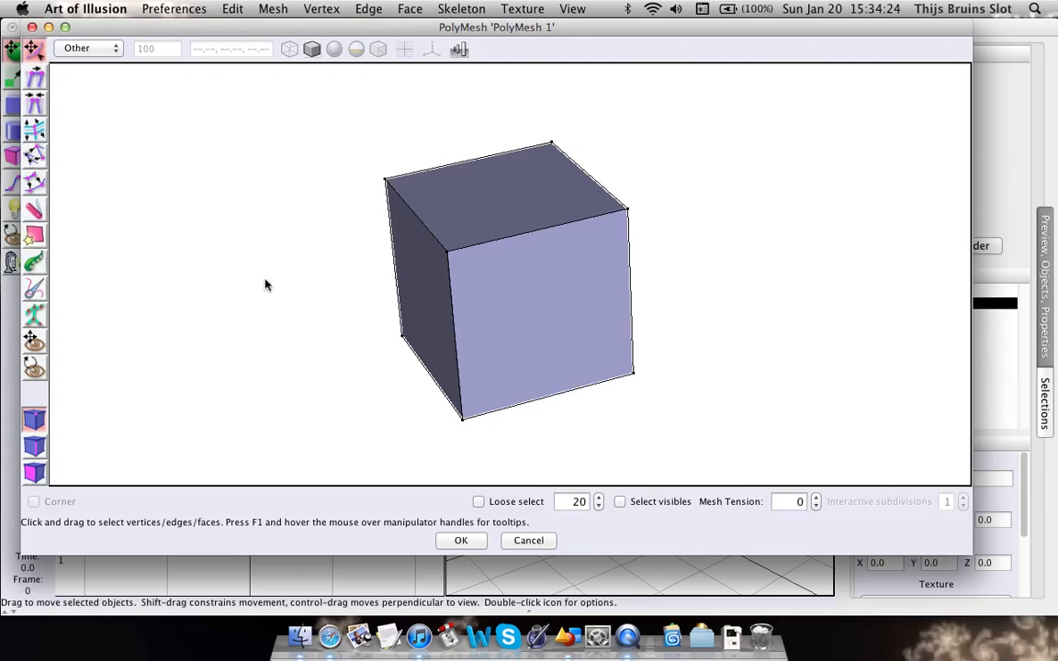
{"action": "middle_click_drag", "start_coordinate": [374, 340], "coordinate": [227, 264]}
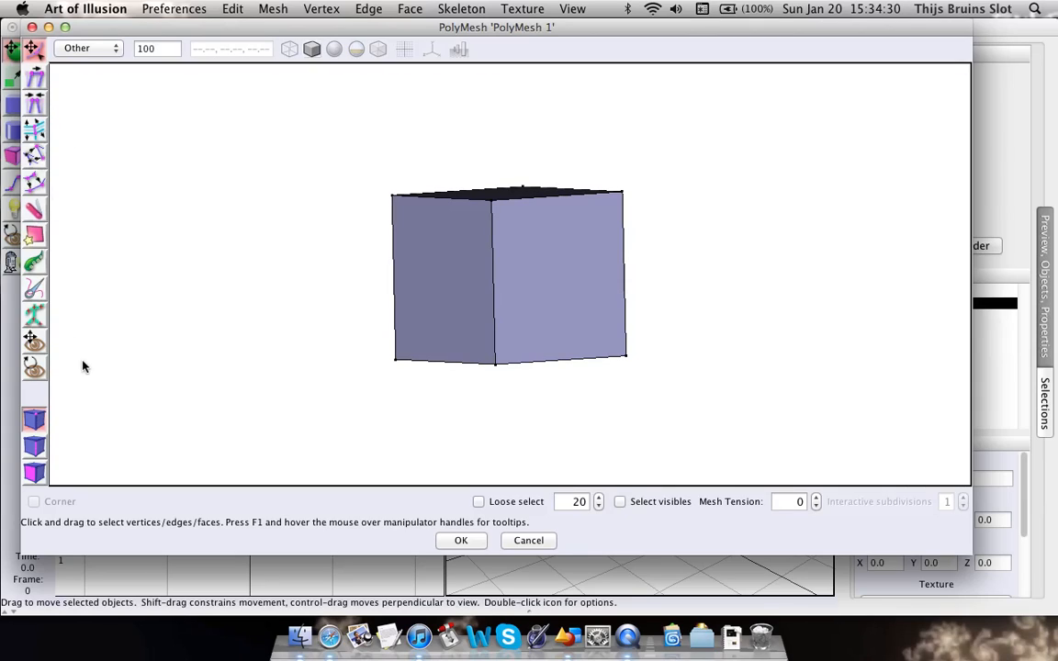
Step: Enlarge the mesh editor window to give the cube more working space
{"action": "middle_click_drag", "start_coordinate": [464, 367], "coordinate": [479, 312]}
{"action": "scroll", "coordinate": [479, 307], "scroll_direction": "up", "scroll_amount": 3}
{"action": "right_click_drag", "start_coordinate": [476, 306], "coordinate": [566, 259]}
{"action": "scroll", "coordinate": [444, 341], "scroll_direction": "up", "scroll_amount": 2}
{"action": "scroll", "coordinate": [444, 340], "scroll_direction": "down", "scroll_amount": 2}
{"action": "left_click_drag", "start_coordinate": [974, 548], "coordinate": [1018, 592]}
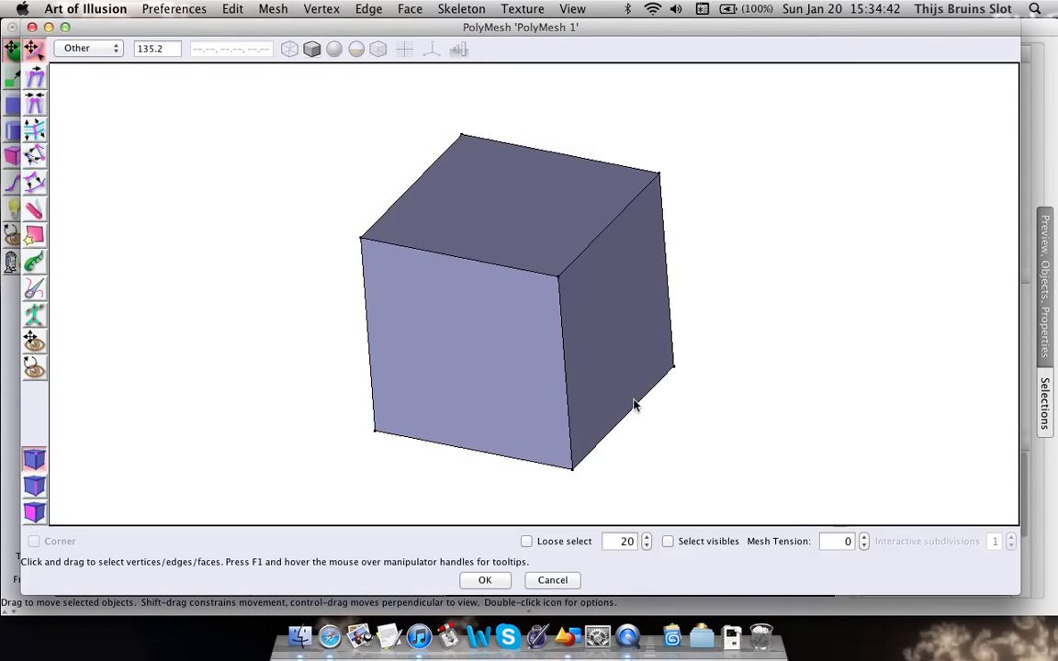
Step: Select the cube's corner vertex at -1.0, 1.0, -1.0 in vertex selection mode
{"action": "middle_click_drag", "start_coordinate": [434, 291], "coordinate": [418, 310]}
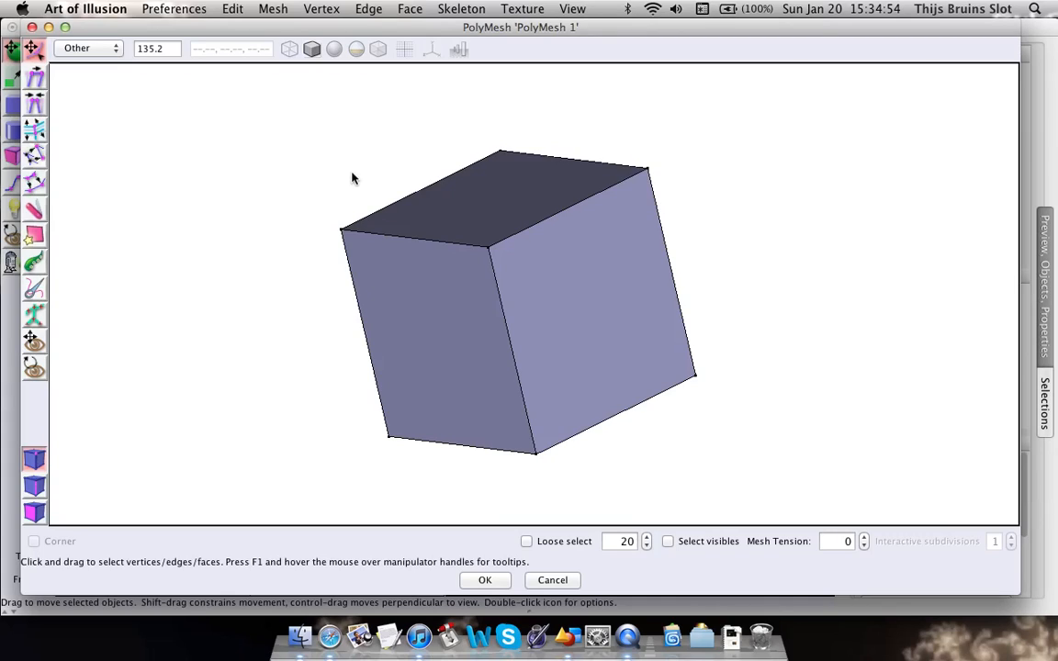
{"action": "middle_click_drag", "start_coordinate": [326, 245], "coordinate": [466, 198]}
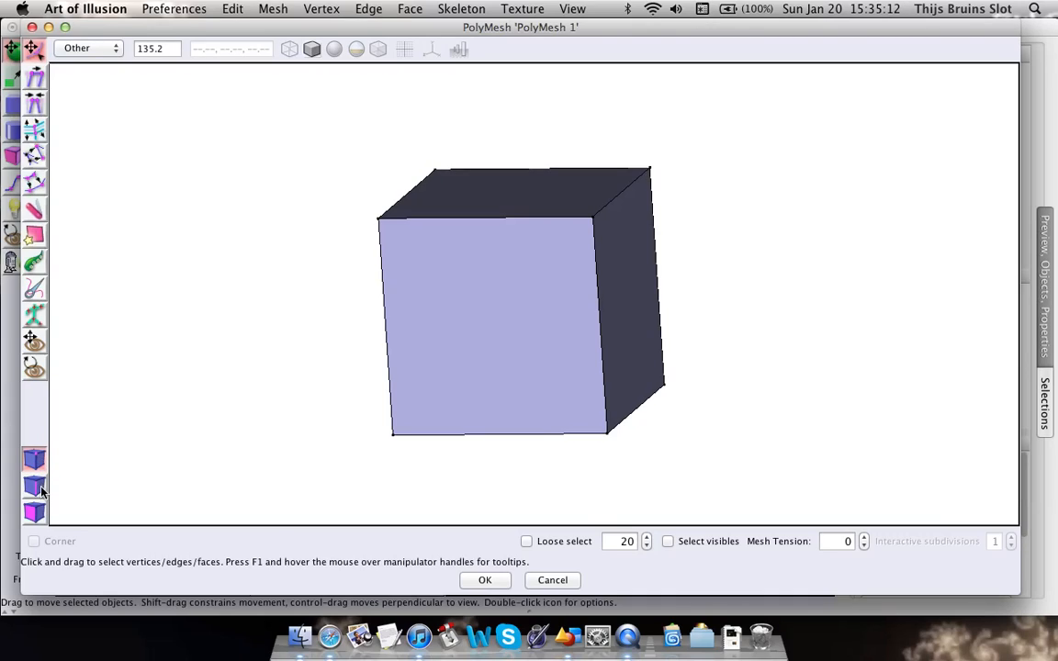
{"action": "left_click", "coordinate": [34, 485]}
{"action": "left_click", "coordinate": [35, 461]}
{"action": "scroll", "coordinate": [385, 244], "scroll_direction": "up", "scroll_amount": 2}
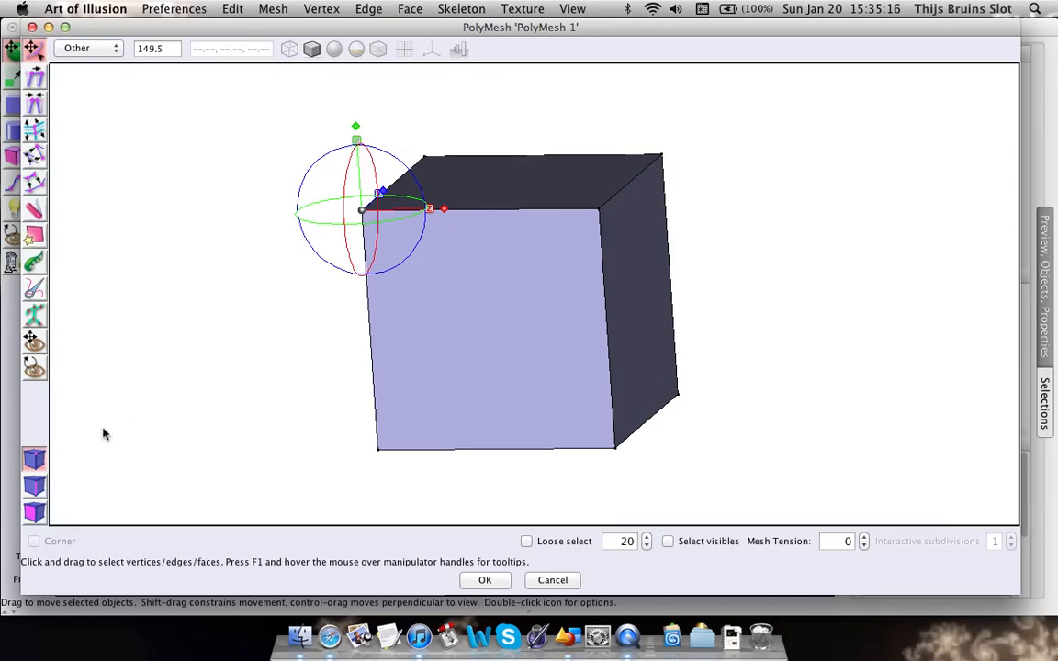
{"action": "left_click", "coordinate": [458, 219]}
{"action": "left_click", "coordinate": [362, 209]}
Step: Try moving the selected corner vertex along the cube's top front edge, and undo the move
{"action": "scroll", "coordinate": [493, 231], "scroll_direction": "up", "scroll_amount": 2}
{"action": "right_click_drag", "start_coordinate": [476, 214], "coordinate": [524, 325]}
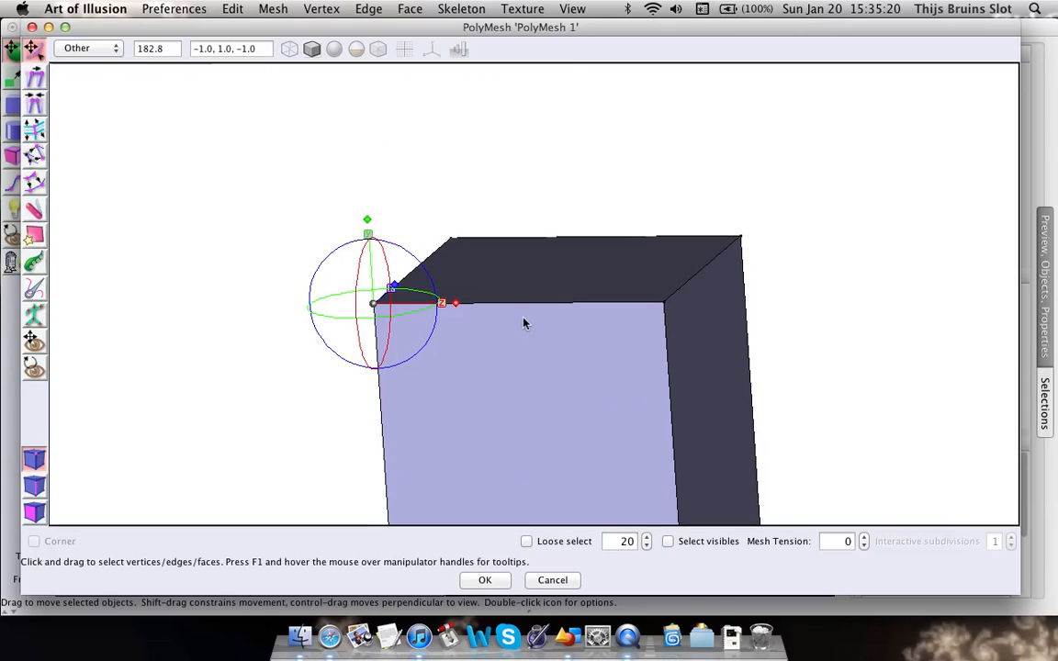
{"action": "left_click_drag", "start_coordinate": [454, 313], "coordinate": [540, 349]}
{"action": "key", "text": "super+z"}
Step: Switch to edge selection mode and select the cube's top front edge
{"action": "left_click", "coordinate": [33, 488]}
{"action": "left_click_drag", "start_coordinate": [510, 341], "coordinate": [553, 345]}
{"action": "key", "text": "super+z"}
{"action": "left_click", "coordinate": [576, 304]}
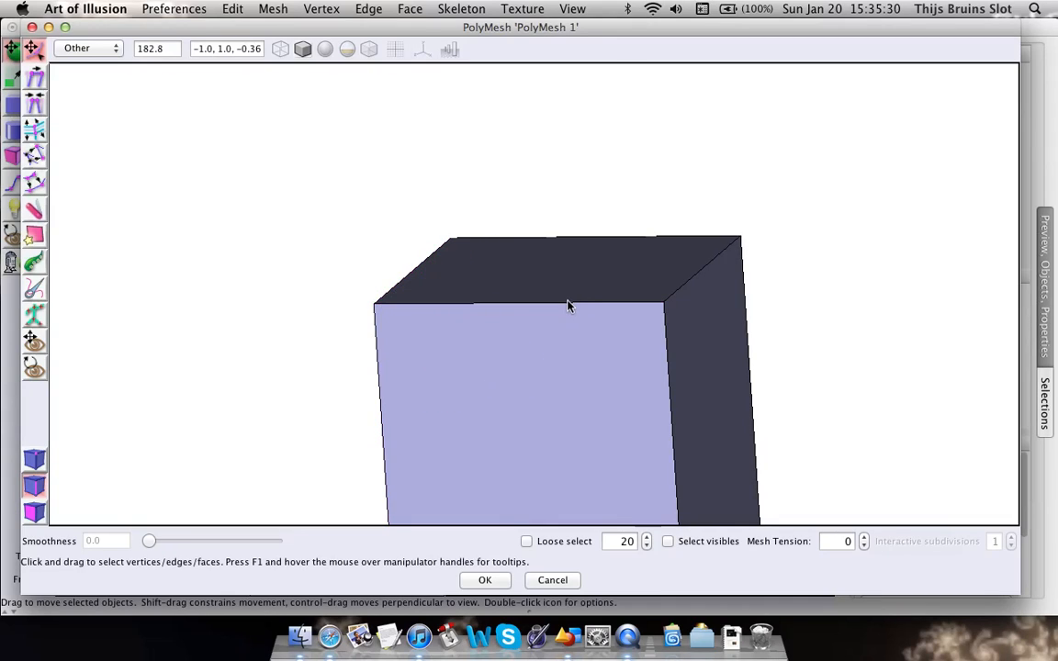
{"action": "left_click", "coordinate": [568, 304]}
Step: Try moving the selected edge with its manipulator handle, and undo the move
{"action": "right_click_drag", "start_coordinate": [569, 302], "coordinate": [543, 279]}
{"action": "left_click_drag", "start_coordinate": [573, 259], "coordinate": [599, 244]}
{"action": "key", "text": "super+z"}
Step: Store the current display properties as preferences
{"action": "left_click", "coordinate": [585, 6]}
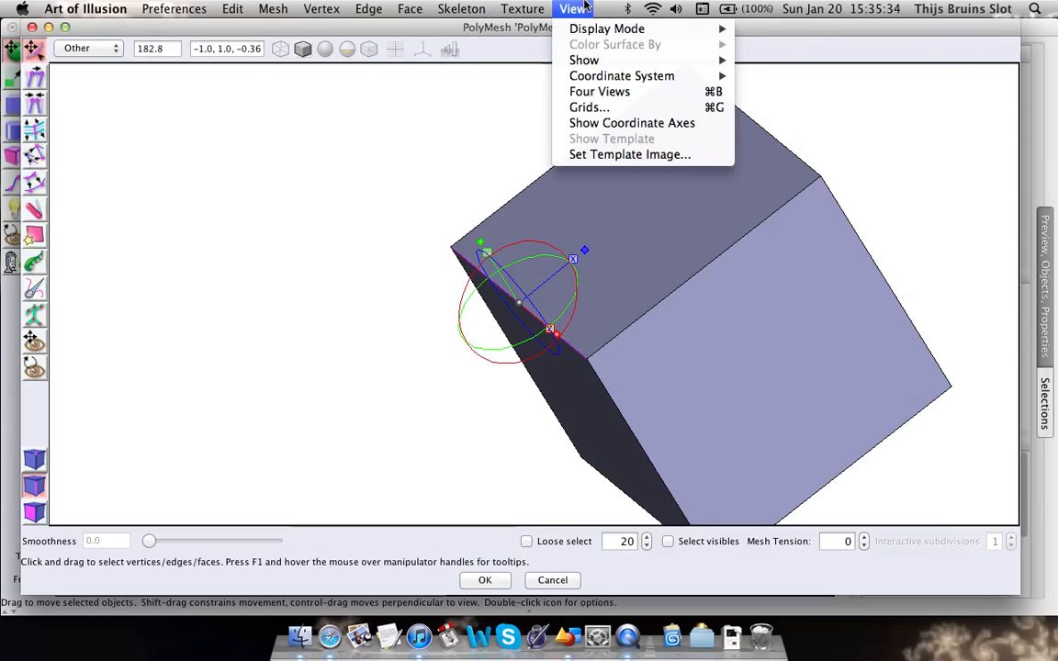
{"action": "mouse_move", "coordinate": [170, 8]}
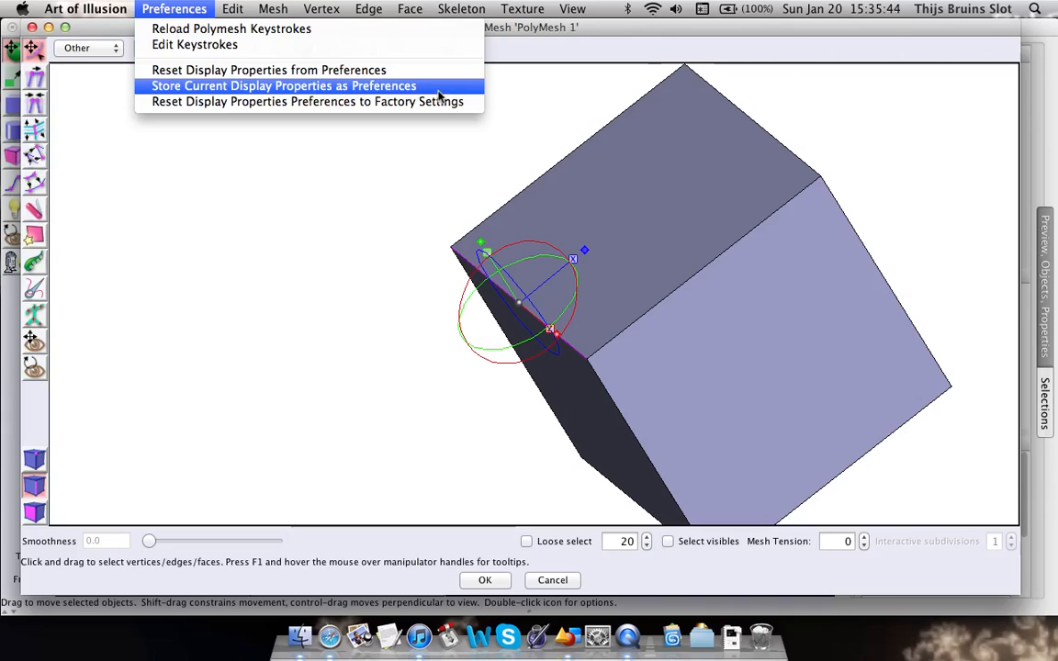
{"action": "mouse_move", "coordinate": [570, 7]}
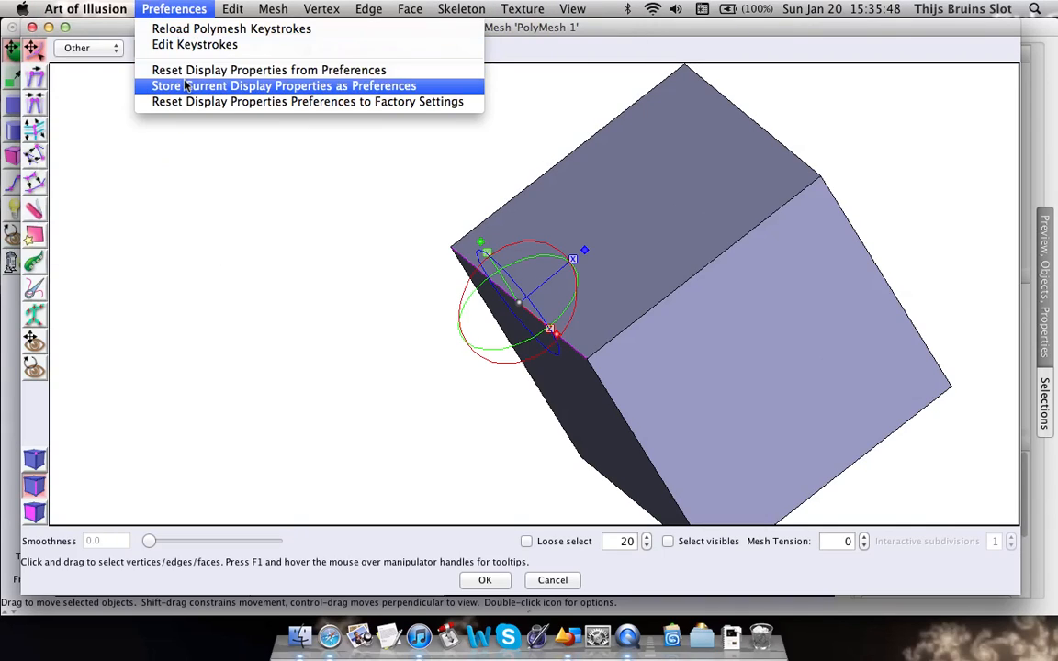
{"action": "left_click", "coordinate": [187, 87]}
{"action": "left_click", "coordinate": [170, 9]}
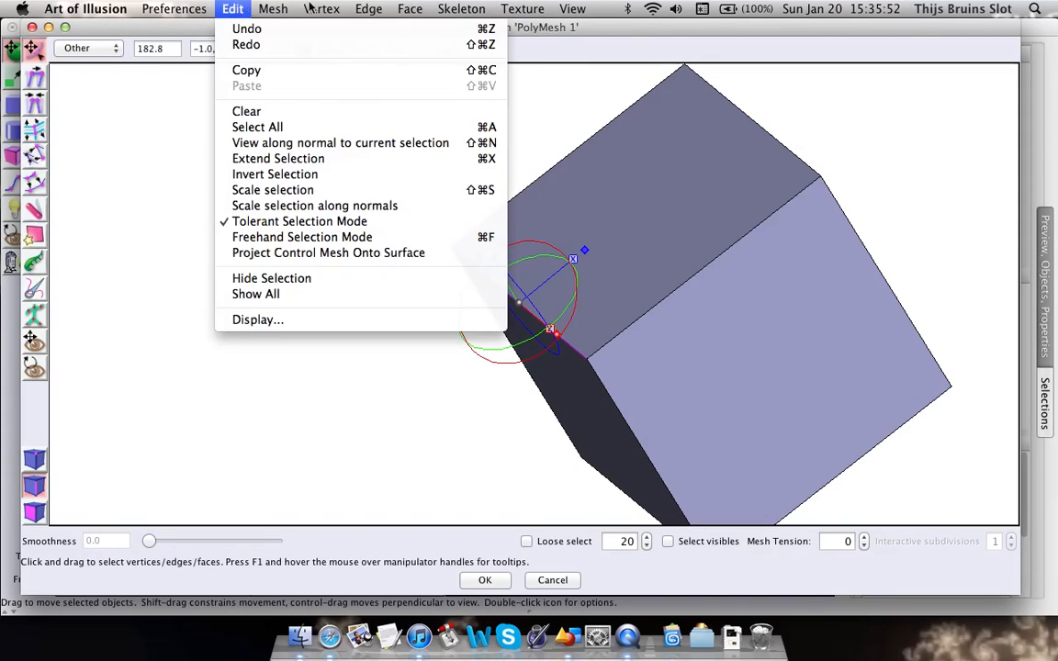
Step: Set the handle size to 8 in the mesh editor's display properties
{"action": "mouse_move", "coordinate": [565, 7]}
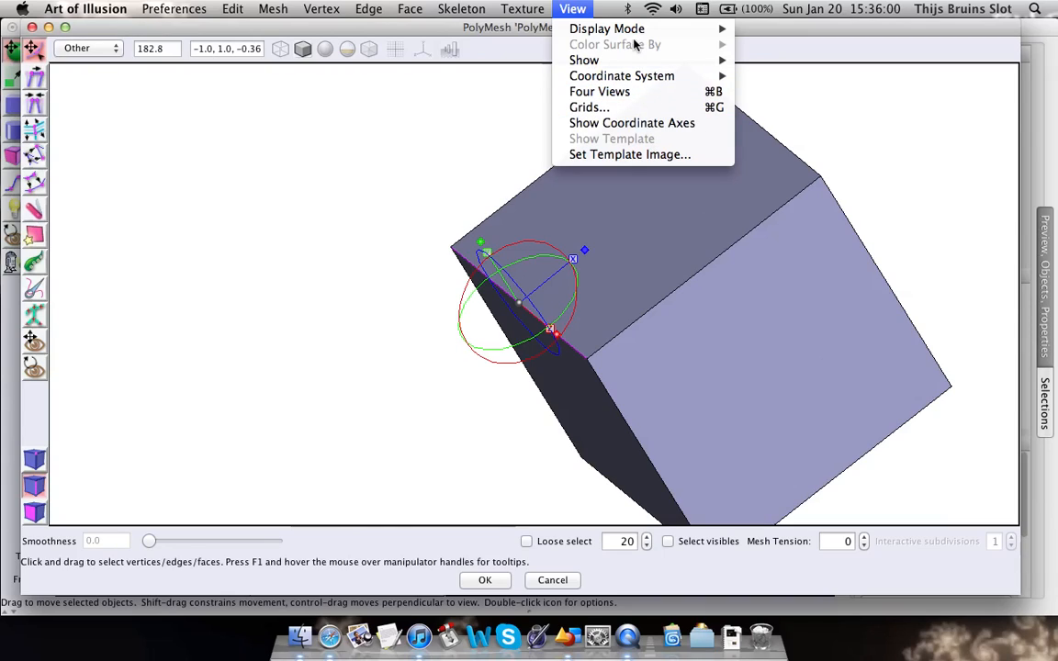
{"action": "mouse_move", "coordinate": [171, 4]}
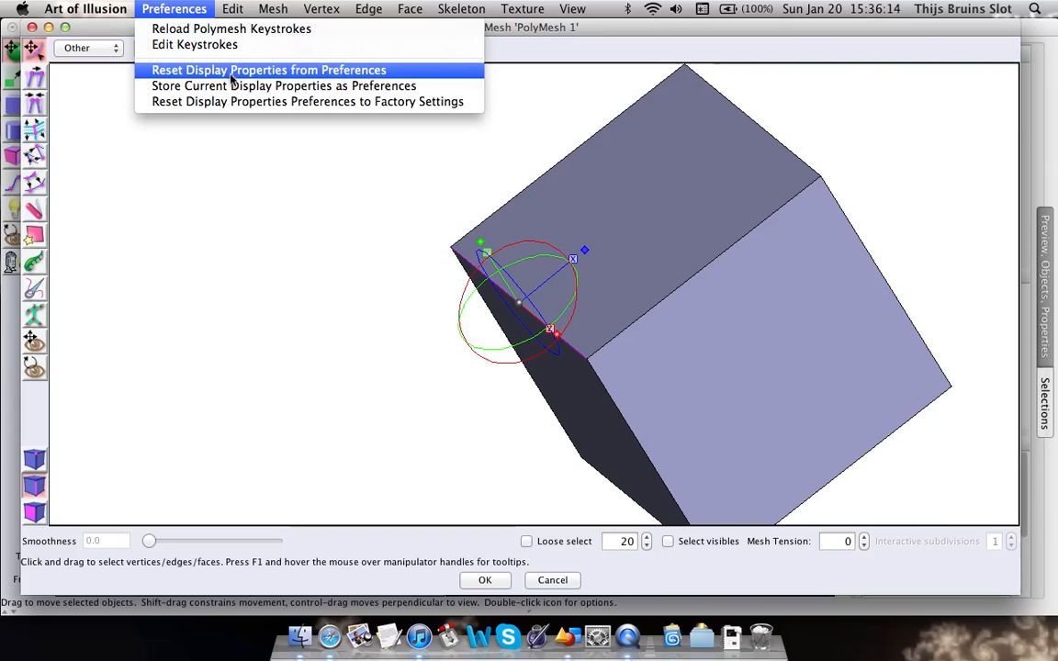
{"action": "mouse_move", "coordinate": [230, 8]}
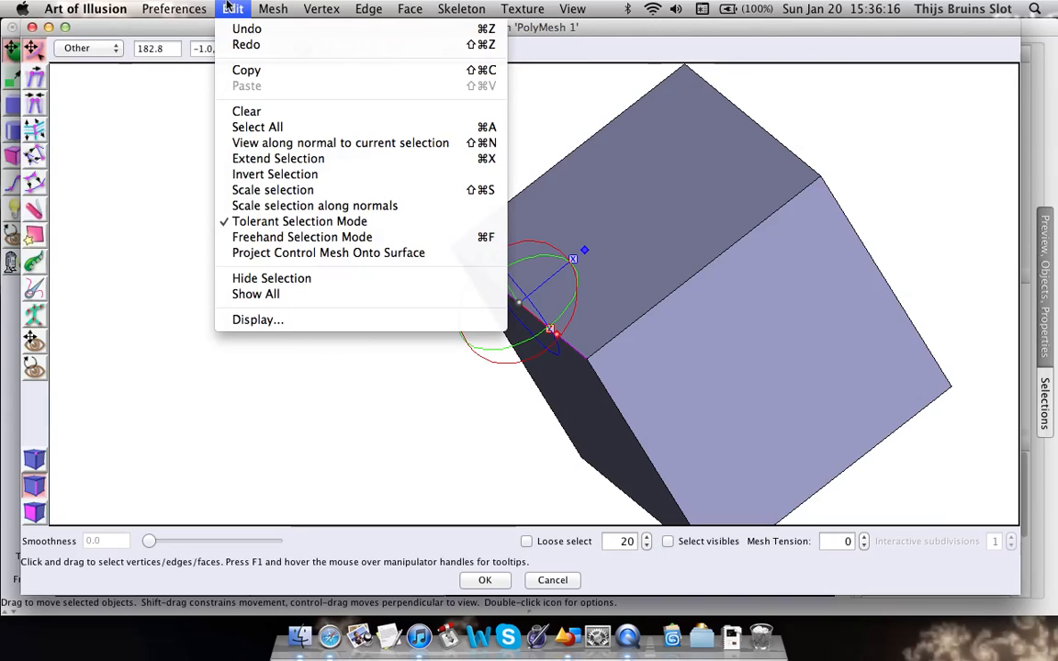
{"action": "left_click", "coordinate": [259, 319]}
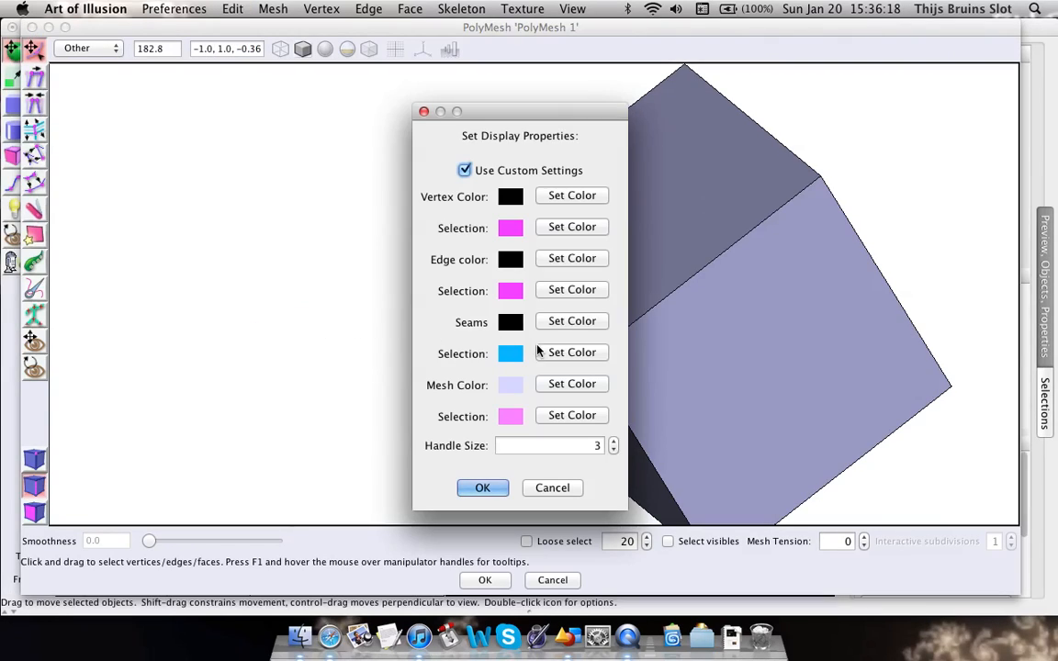
{"action": "double_click", "coordinate": [601, 446]}
{"action": "type", "text": "8"}
{"action": "left_click", "coordinate": [482, 489]}
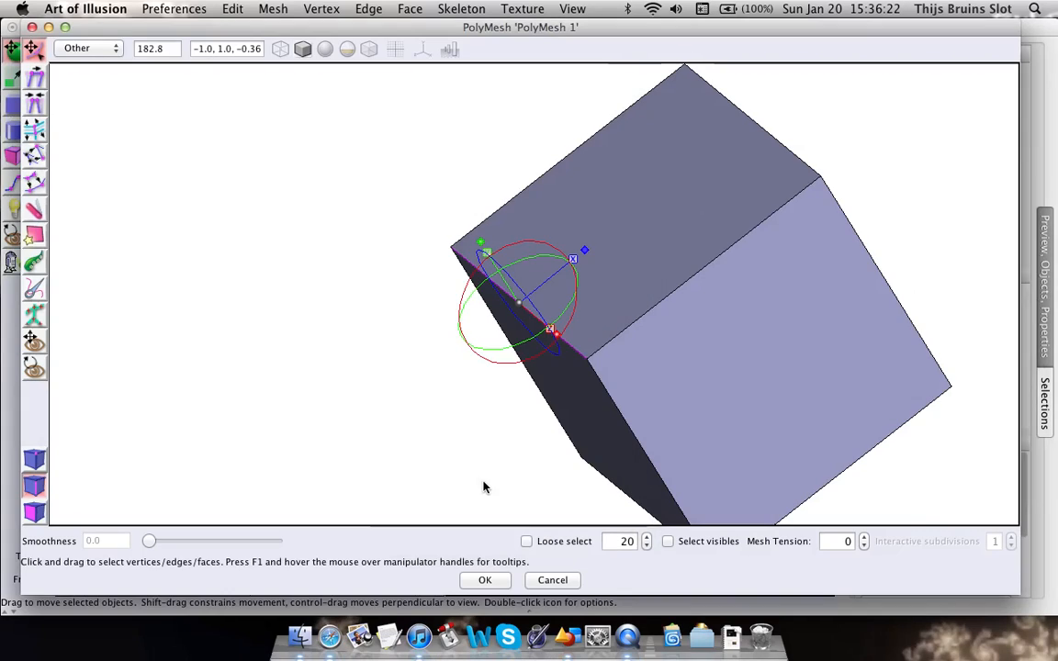
Step: Deselect the edge and switch to vertex selection mode to show the cube's vertex handles
{"action": "left_click", "coordinate": [336, 319]}
{"action": "left_click", "coordinate": [34, 460]}
{"action": "middle_click_drag", "start_coordinate": [333, 409], "coordinate": [496, 347]}
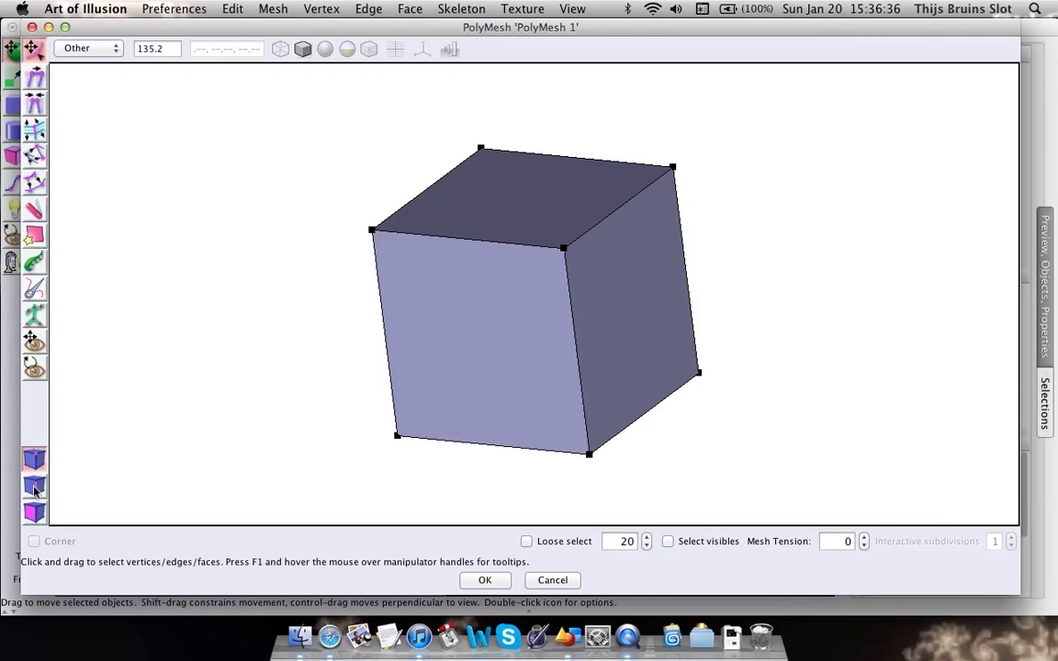
{"action": "right_click_drag", "start_coordinate": [465, 337], "coordinate": [440, 348]}
{"action": "middle_click_drag", "start_coordinate": [742, 340], "coordinate": [569, 266]}
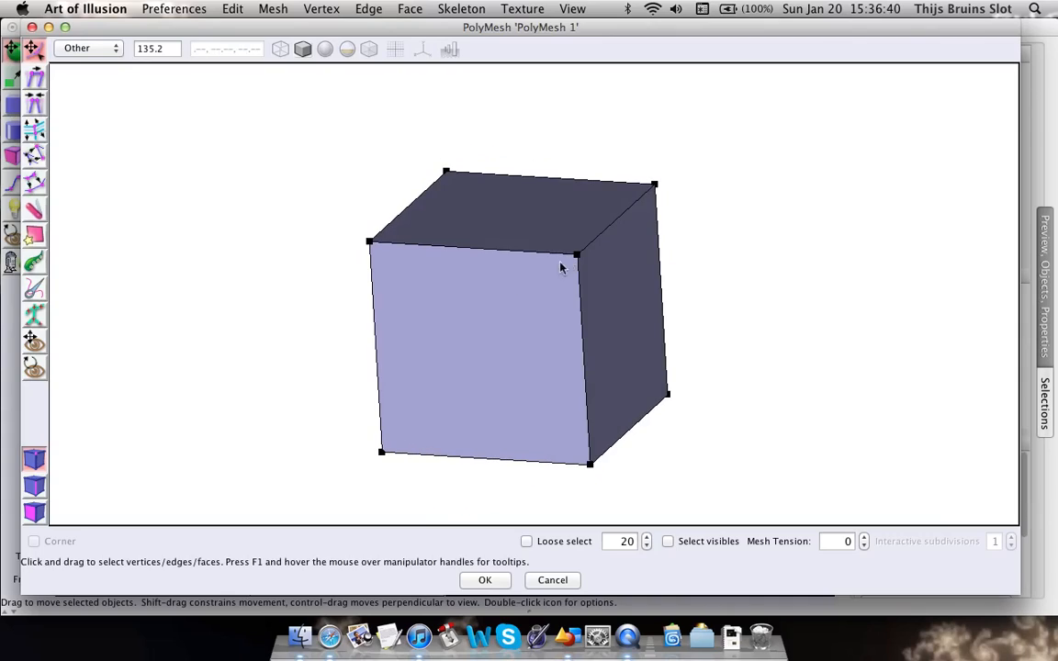
Step: Cycle through the edge and face selection modes and return to vertex selection mode
{"action": "left_click", "coordinate": [27, 491]}
{"action": "left_click", "coordinate": [27, 520]}
{"action": "left_click", "coordinate": [30, 483]}
{"action": "left_click", "coordinate": [31, 465]}
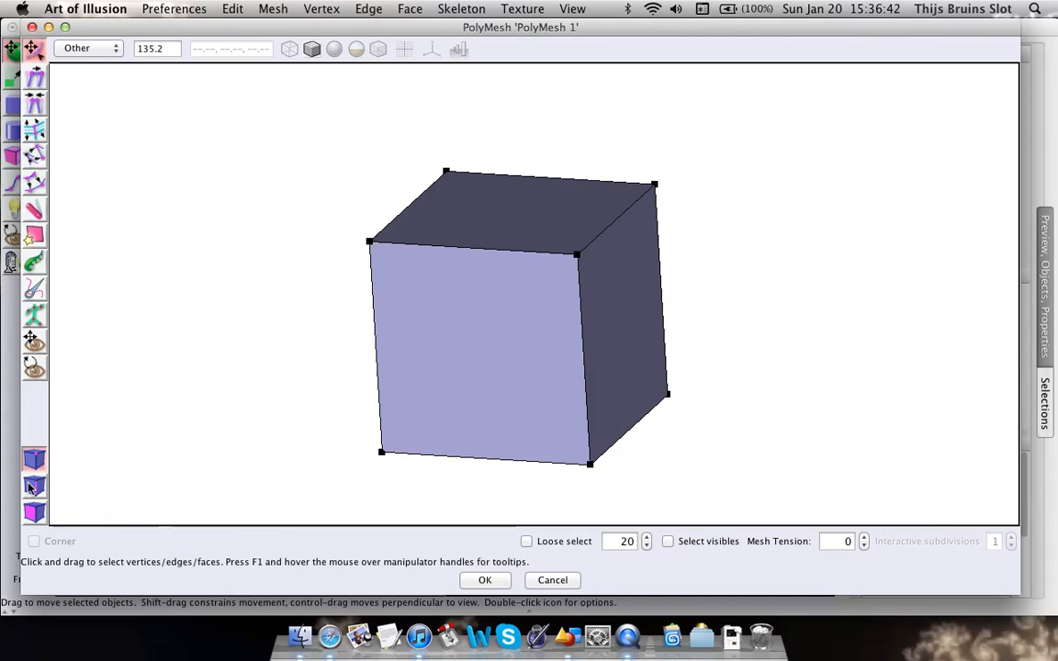
{"action": "middle_click_drag", "start_coordinate": [593, 375], "coordinate": [512, 339]}
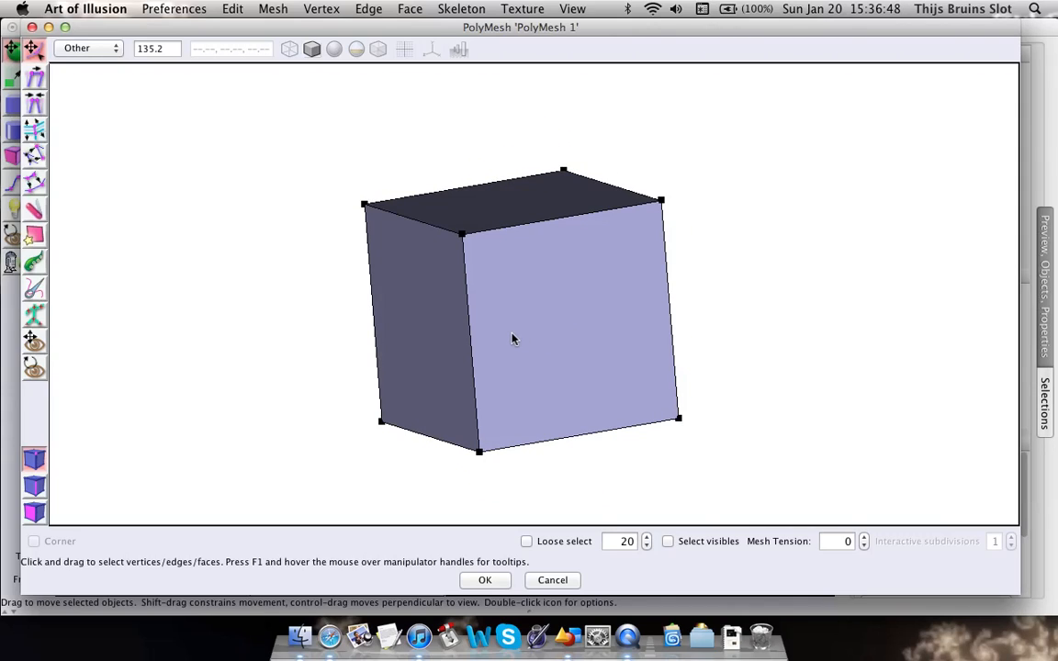
{"action": "middle_click_drag", "start_coordinate": [344, 383], "coordinate": [460, 346]}
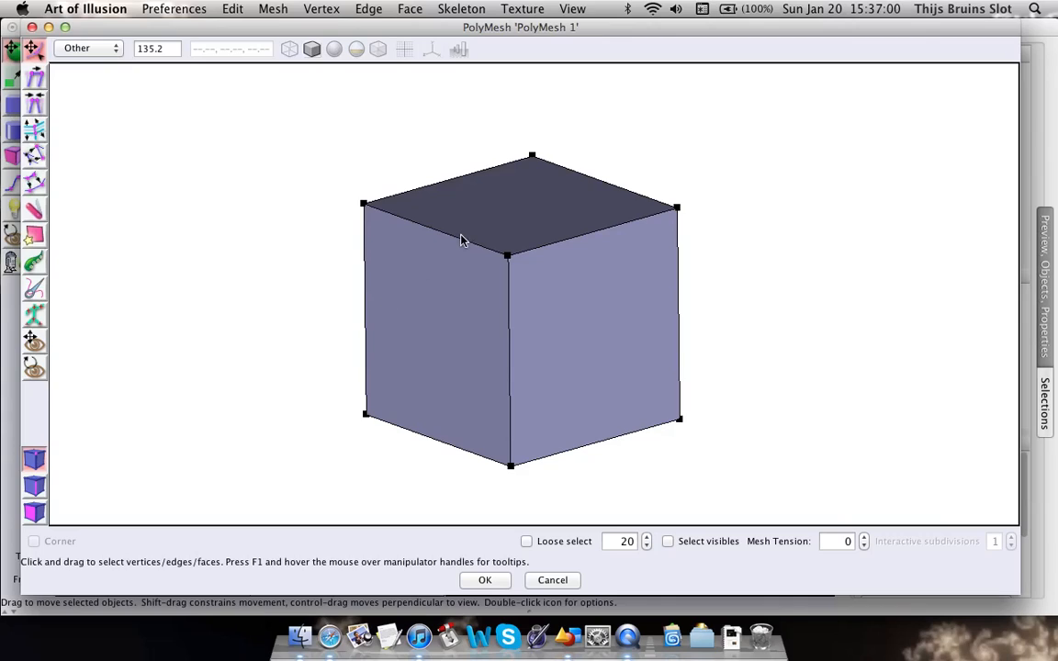
Step: Switch from vertex to edge and on to face selection mode, and select one side face of the cube
{"action": "key", "text": "e"}
{"action": "mouse_move", "coordinate": [462, 292]}
{"action": "middle_mouse_down"}
{"action": "mouse_move", "coordinate": [442, 323]}
{"action": "mouse_move", "coordinate": [459, 282]}
{"action": "middle_mouse_up"}
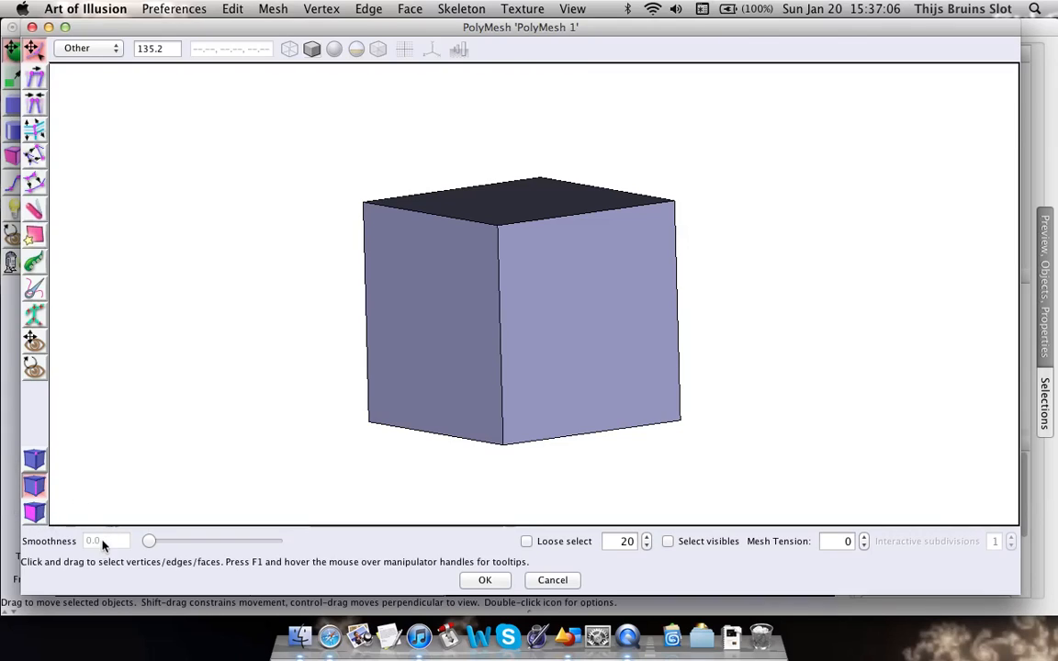
{"action": "left_click", "coordinate": [41, 516]}
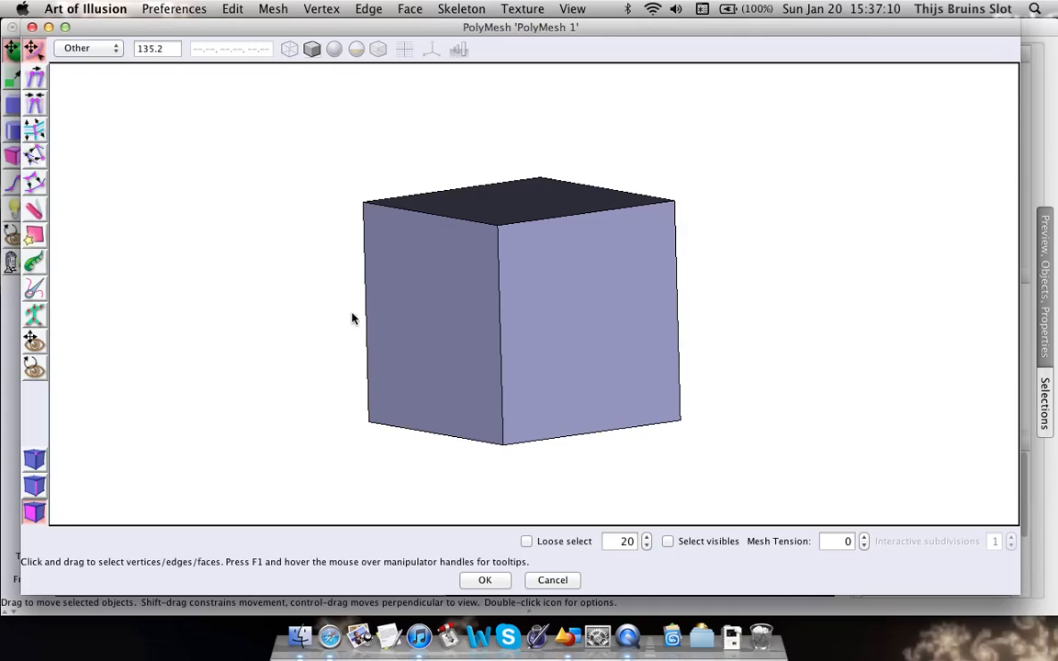
{"action": "left_click", "coordinate": [421, 338]}
{"action": "middle_click_drag", "start_coordinate": [421, 338], "coordinate": [301, 379]}
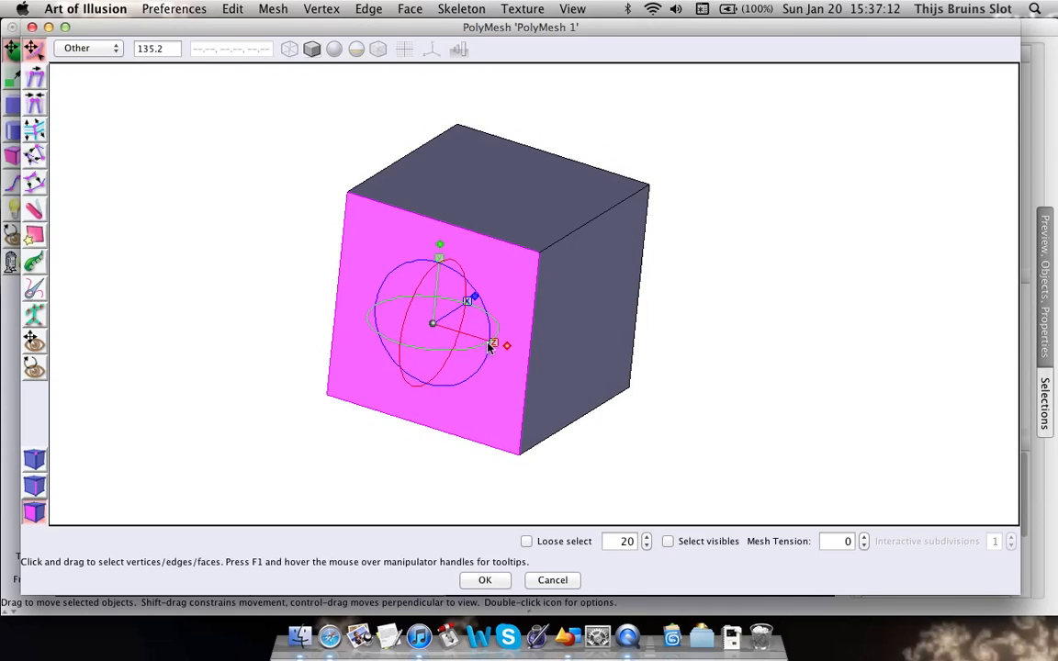
{"action": "middle_click_drag", "start_coordinate": [487, 315], "coordinate": [482, 354]}
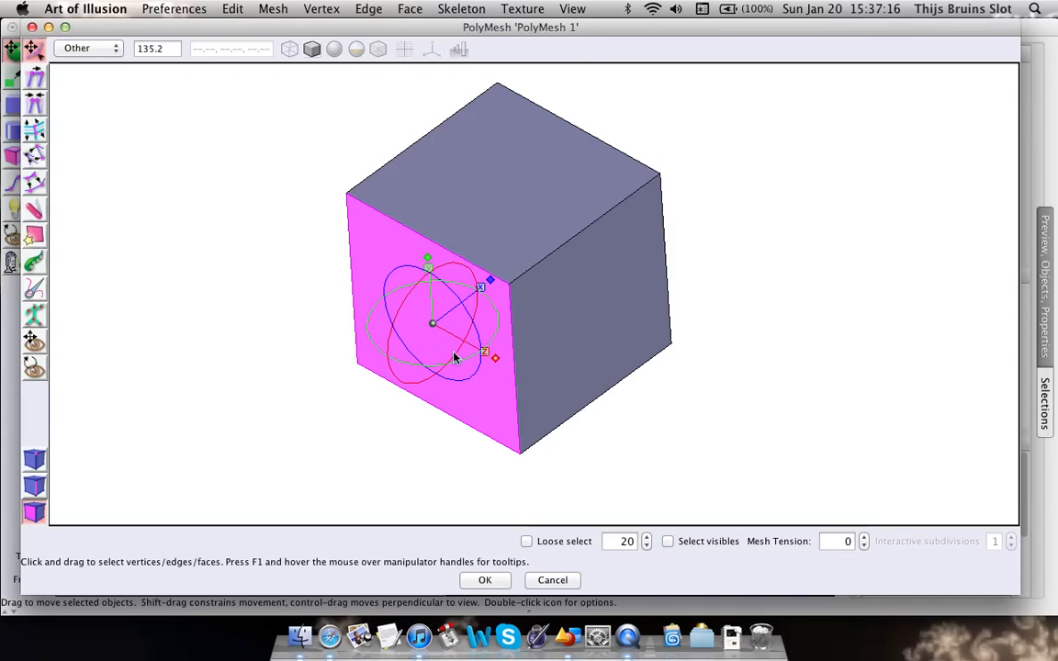
Step: Try altering the selected side face with its red and green manipulator handles, and undo each change
{"action": "left_click_drag", "start_coordinate": [497, 368], "coordinate": [476, 360]}
{"action": "key", "text": "super+z"}
{"action": "left_click_drag", "start_coordinate": [431, 275], "coordinate": [439, 296]}
{"action": "key", "text": "super+z"}
{"action": "middle_click_drag", "start_coordinate": [332, 359], "coordinate": [669, 342]}
{"action": "right_click_drag", "start_coordinate": [668, 340], "coordinate": [659, 325]}
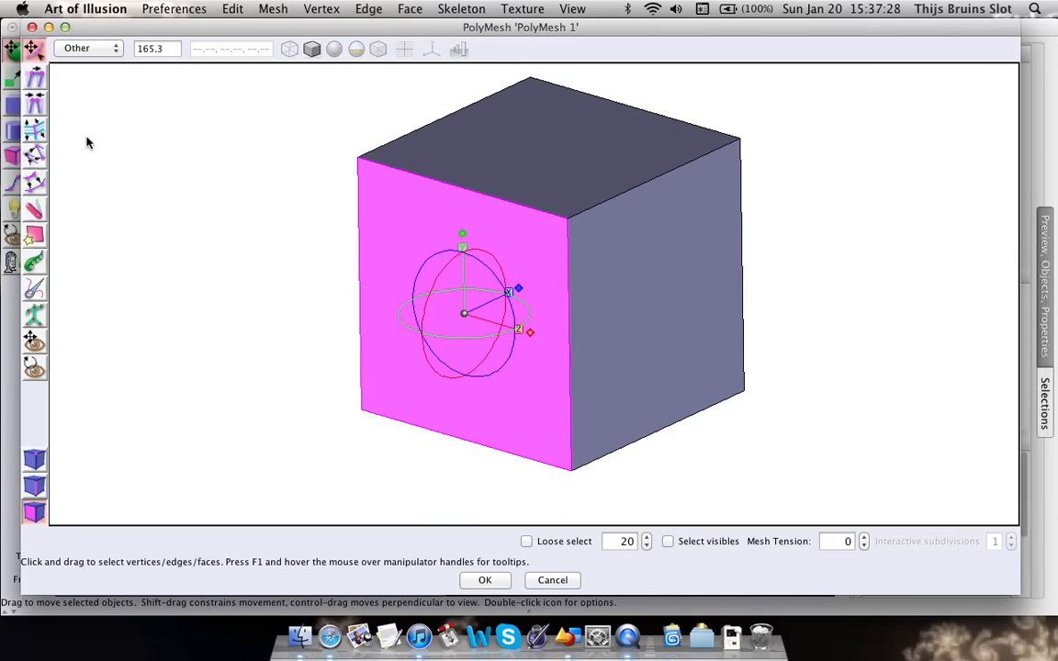
Step: Deselect the side face and activate the bevel/extrude tool
{"action": "right_click_drag", "start_coordinate": [249, 109], "coordinate": [238, 159]}
{"action": "left_click", "coordinate": [232, 200]}
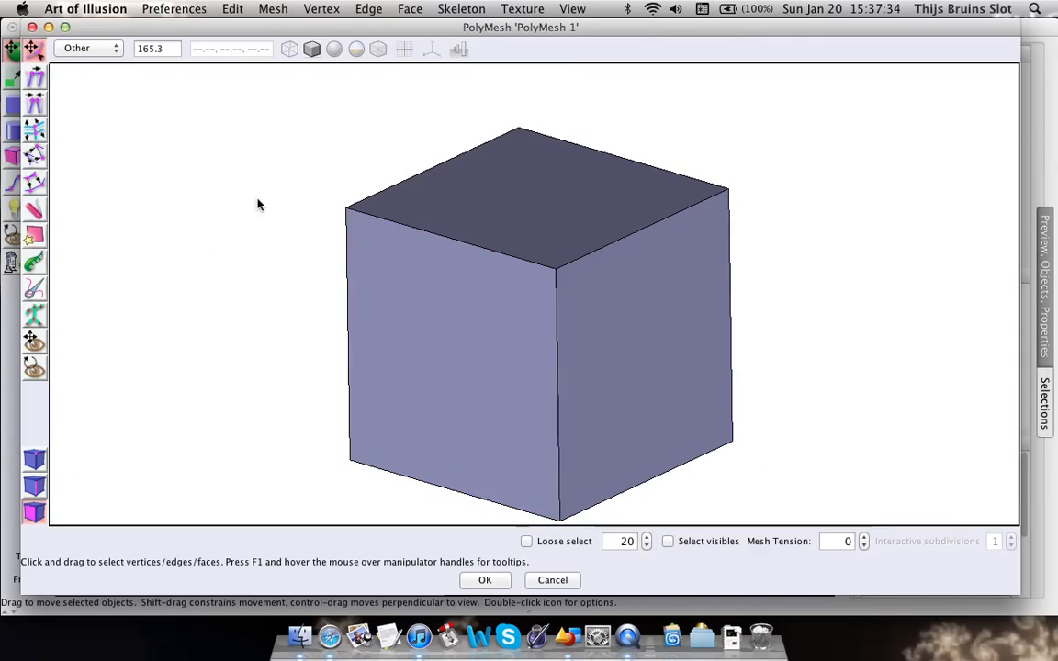
{"action": "left_click", "coordinate": [34, 132]}
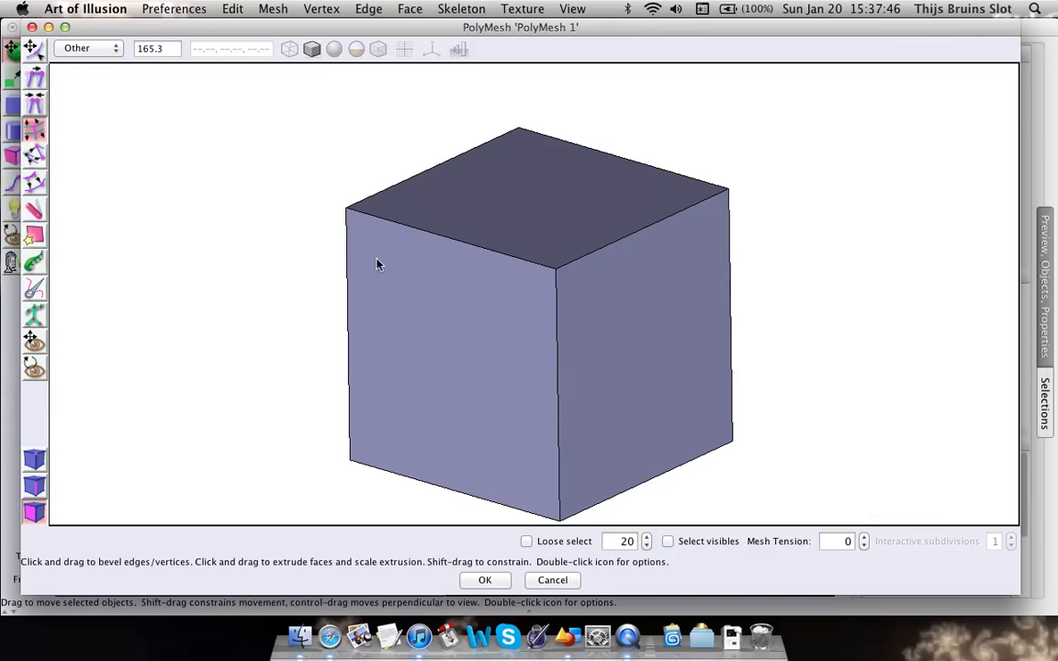
{"action": "scroll", "coordinate": [404, 268], "scroll_direction": "down", "scroll_amount": 2}
{"action": "right_click", "coordinate": [462, 355]}
{"action": "right_click_drag", "start_coordinate": [209, 246], "coordinate": [208, 204]}
{"action": "right_click_drag", "start_coordinate": [465, 297], "coordinate": [445, 303]}
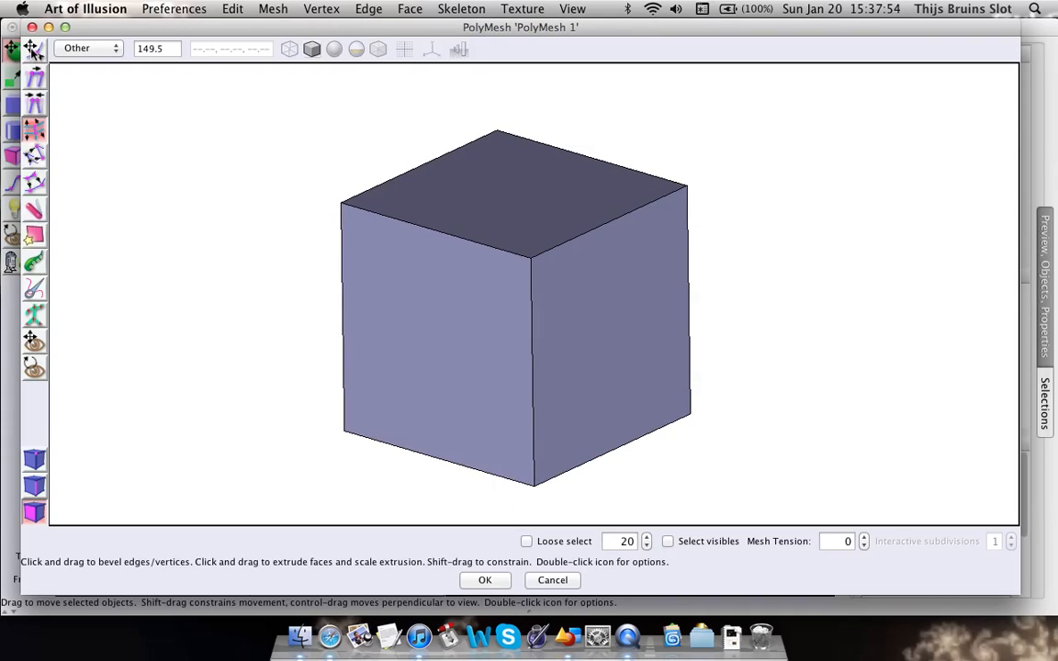
Step: Return to the move tool and select the cube's top face
{"action": "left_click", "coordinate": [31, 50]}
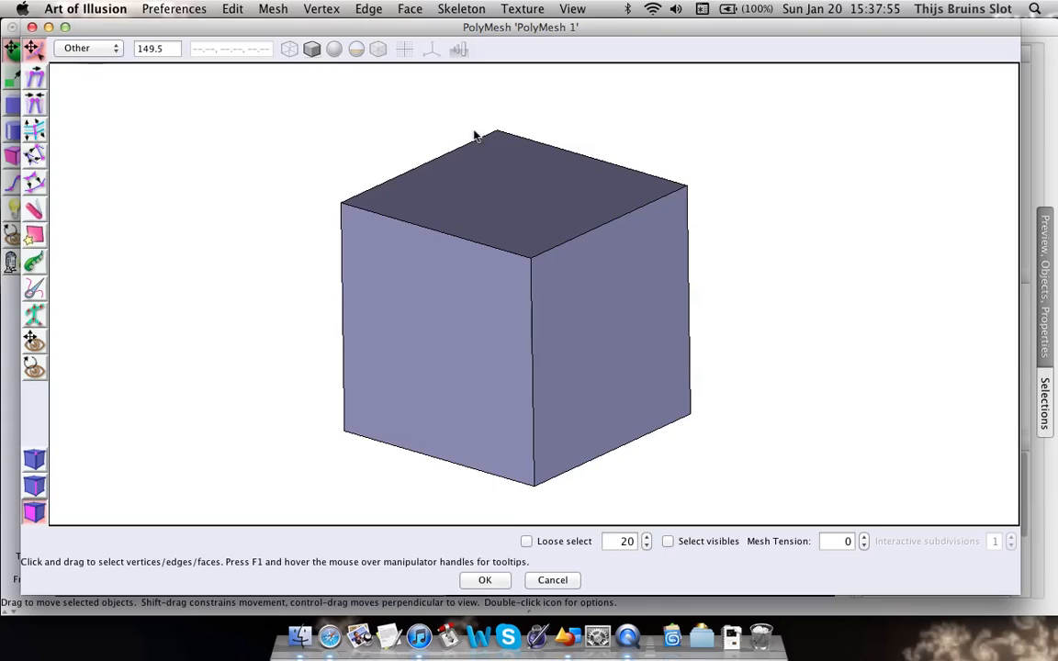
{"action": "left_click", "coordinate": [560, 156]}
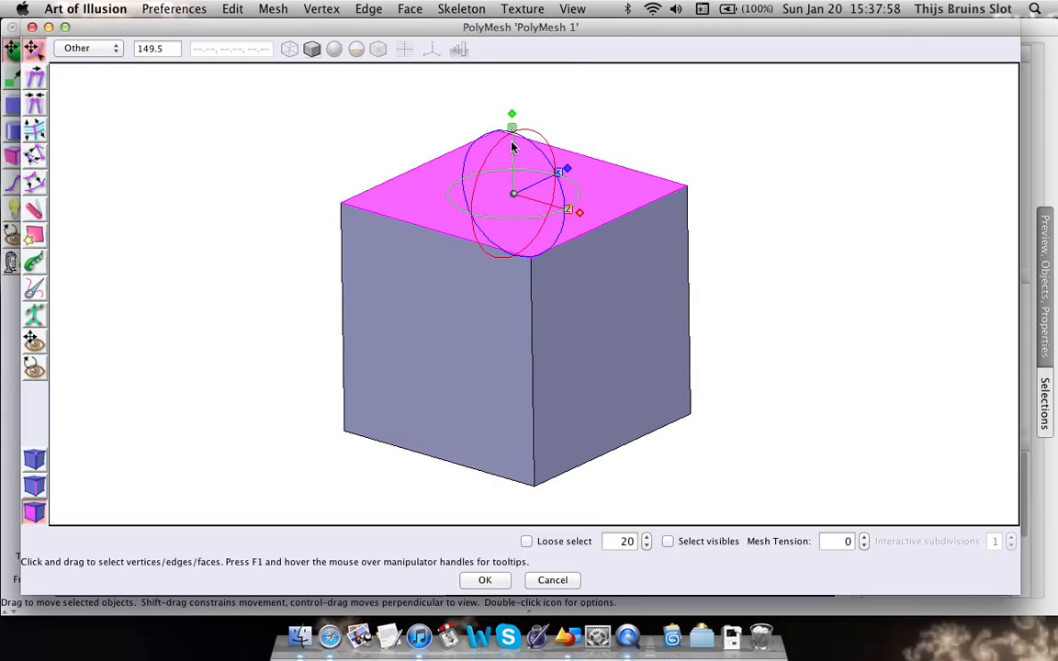
{"action": "right_click_drag", "start_coordinate": [688, 172], "coordinate": [722, 222]}
{"action": "scroll", "coordinate": [661, 208], "scroll_direction": "up", "scroll_amount": 2}
{"action": "right_click_drag", "start_coordinate": [681, 156], "coordinate": [585, 179]}
{"action": "middle_click_drag", "start_coordinate": [585, 185], "coordinate": [480, 214]}
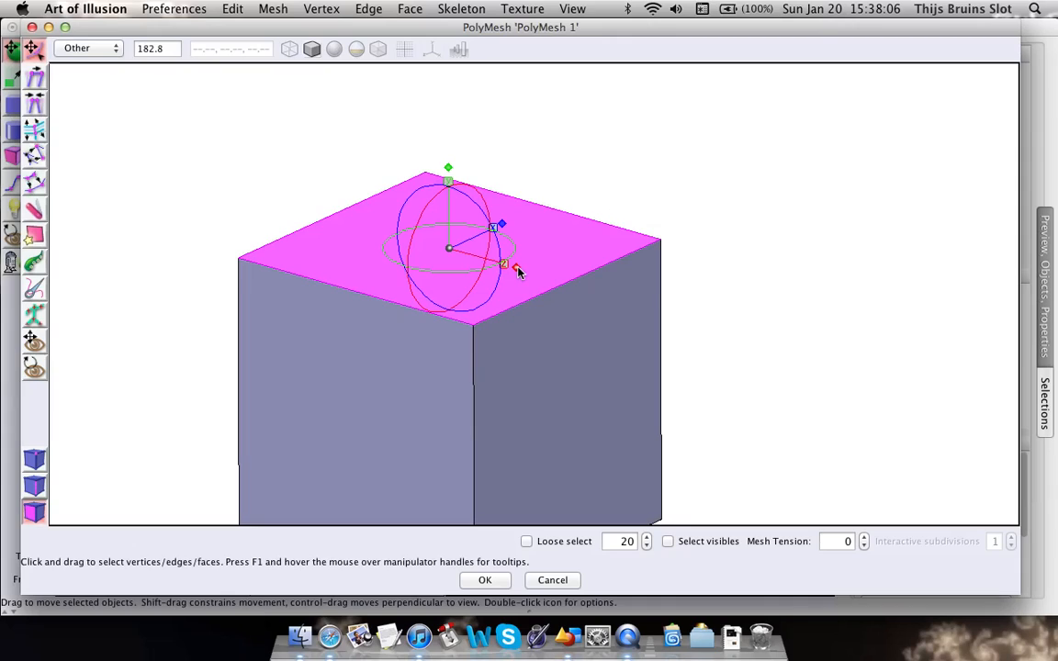
Step: Try altering the selected top face with the manipulator's red diamond handle, and undo the change
{"action": "left_click_drag", "start_coordinate": [516, 270], "coordinate": [465, 277]}
{"action": "key", "text": "super+z"}
{"action": "key", "text": "super+z"}
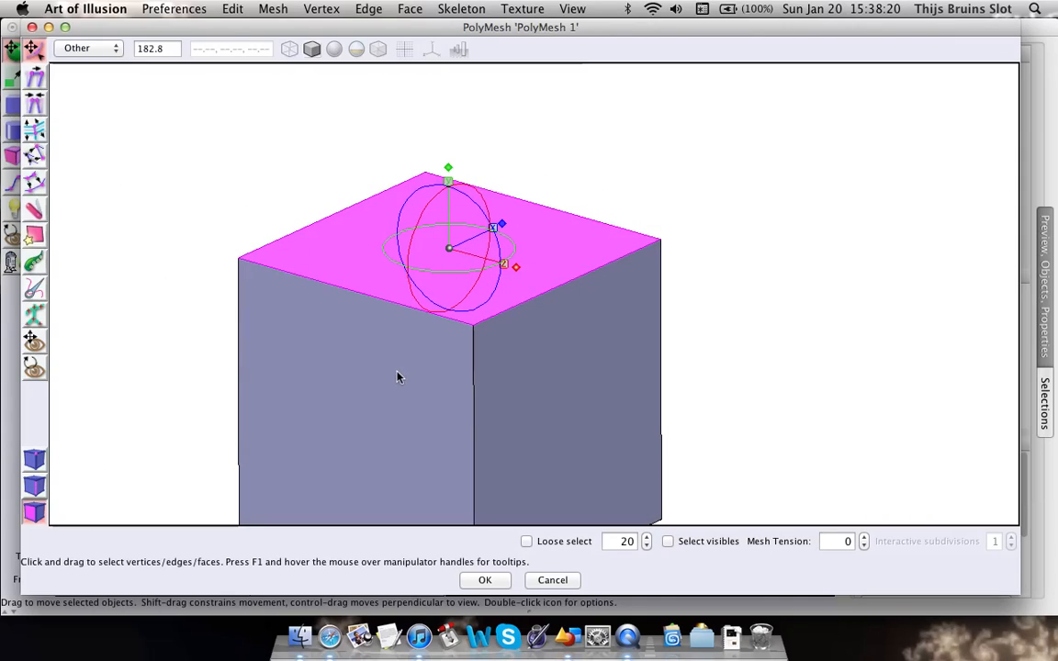
Step: Switch to the bevel/extrude tool, try extruding the top face upward, and undo the extrusion
{"action": "scroll", "coordinate": [267, 342], "scroll_direction": "down", "scroll_amount": 4}
{"action": "right_click_drag", "start_coordinate": [267, 292], "coordinate": [267, 266]}
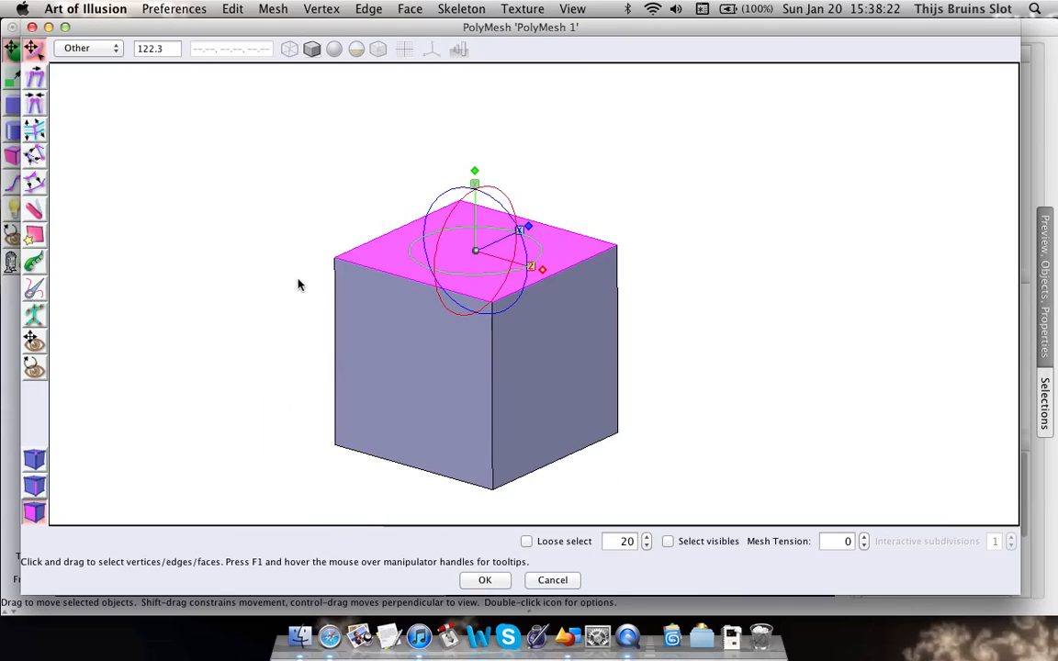
{"action": "key", "text": "space"}
{"action": "scroll", "coordinate": [508, 279], "scroll_direction": "up", "scroll_amount": 4}
{"action": "right_click_drag", "start_coordinate": [489, 262], "coordinate": [575, 293]}
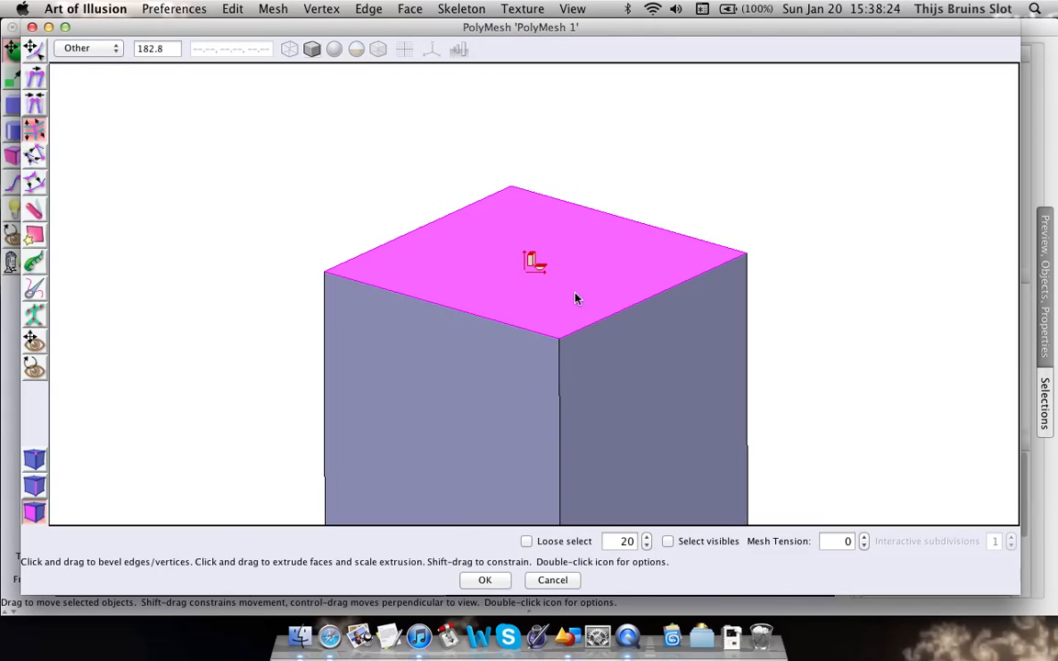
{"action": "left_click_drag", "start_coordinate": [537, 263], "coordinate": [543, 166]}
{"action": "key", "text": "super+z"}
Step: Extrude the selected top face with the bevel/extrude handle, about 0.103 high with a bevel of about 0.988
{"action": "left_click", "coordinate": [538, 264]}
{"action": "scroll", "coordinate": [508, 276], "scroll_direction": "down", "scroll_amount": 1}
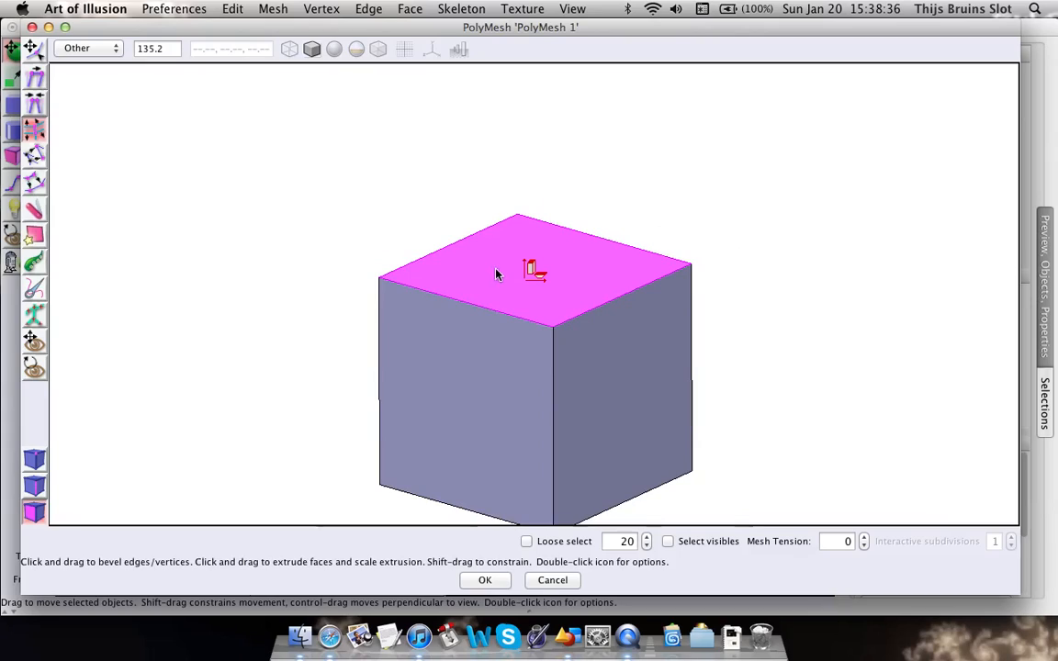
{"action": "scroll", "coordinate": [505, 279], "scroll_direction": "up", "scroll_amount": 3}
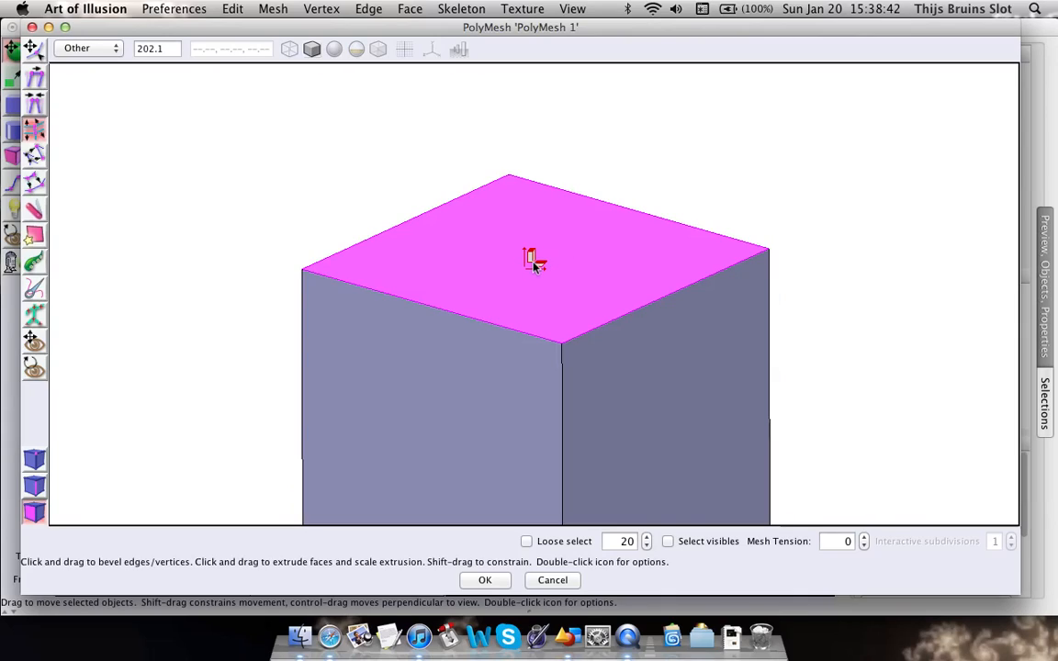
{"action": "middle_click_drag", "start_coordinate": [532, 258], "coordinate": [640, 298]}
{"action": "scroll", "coordinate": [640, 298], "scroll_direction": "down", "scroll_amount": 2}
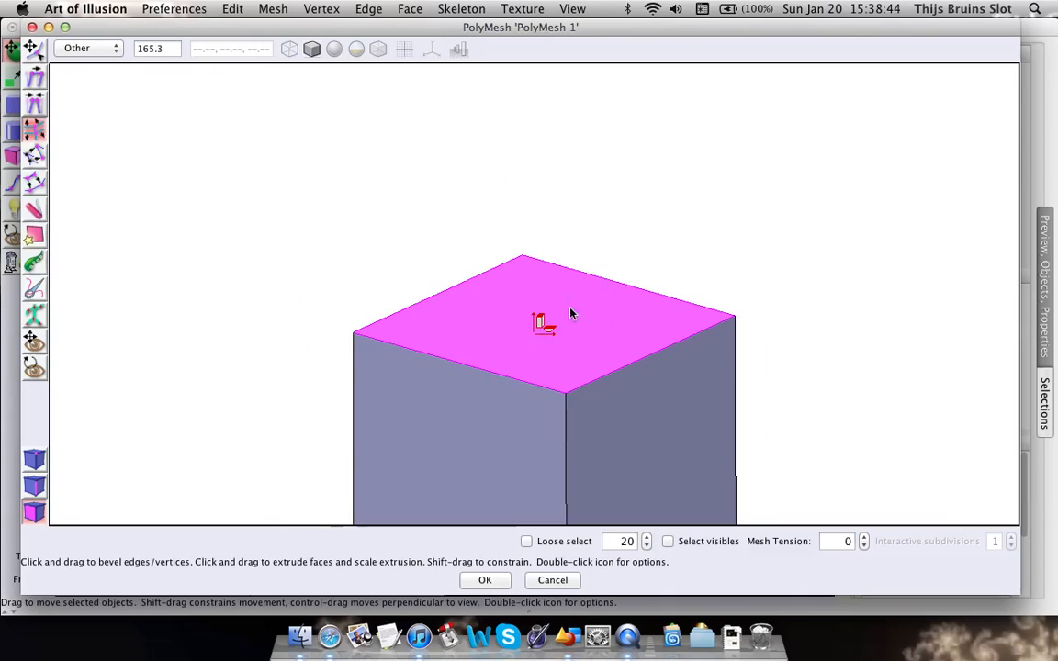
{"action": "mouse_move", "coordinate": [543, 333]}
{"action": "left_mouse_down"}
{"action": "mouse_move", "coordinate": [543, 175]}
{"action": "mouse_move", "coordinate": [542, 321]}
{"action": "mouse_move", "coordinate": [566, 386]}
{"action": "mouse_move", "coordinate": [538, 337]}
{"action": "mouse_move", "coordinate": [542, 322]}
{"action": "left_mouse_up"}
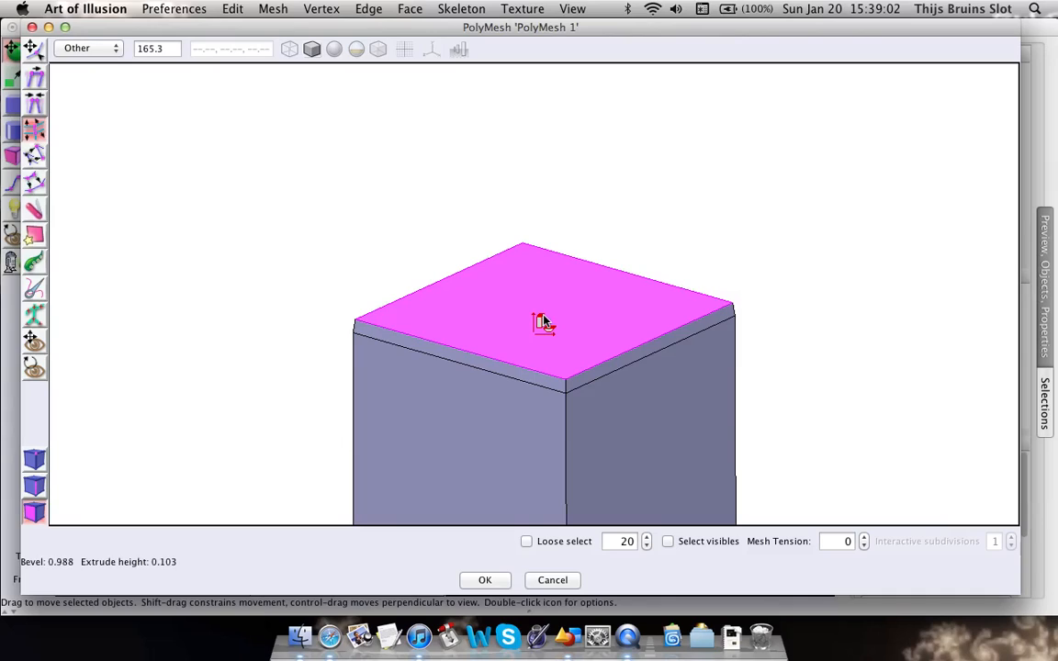
{"action": "left_click_drag", "start_coordinate": [542, 321], "coordinate": [549, 361]}
Step: Select the top face of the extruded mesh
{"action": "middle_click_drag", "start_coordinate": [598, 254], "coordinate": [609, 306]}
{"action": "middle_click_drag", "start_coordinate": [673, 297], "coordinate": [607, 253]}
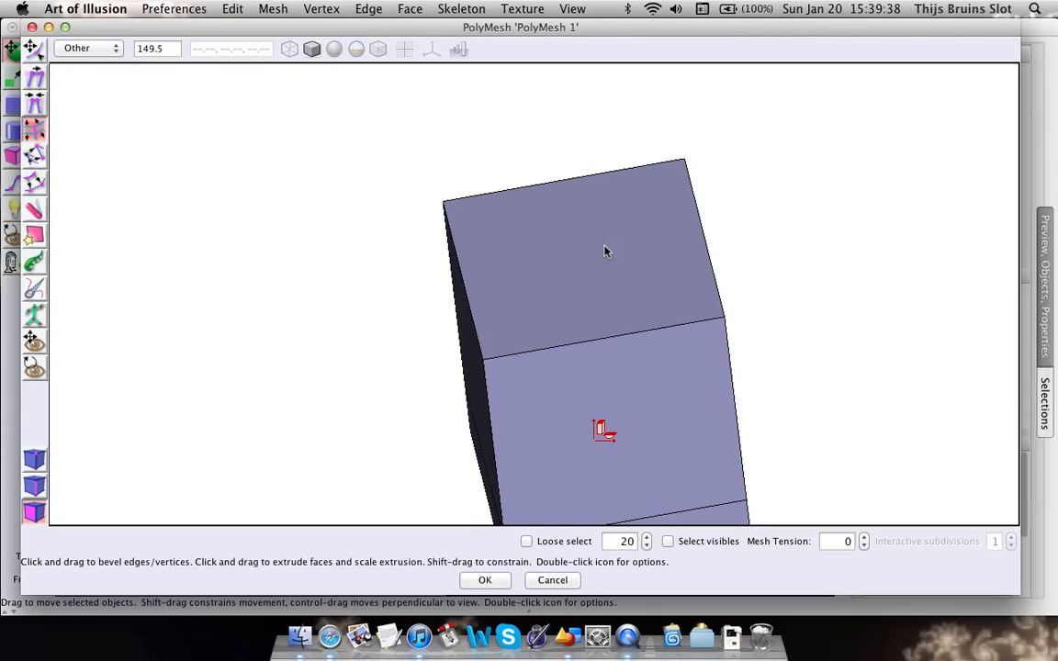
{"action": "left_click", "coordinate": [576, 243]}
{"action": "middle_click_drag", "start_coordinate": [633, 291], "coordinate": [574, 267]}
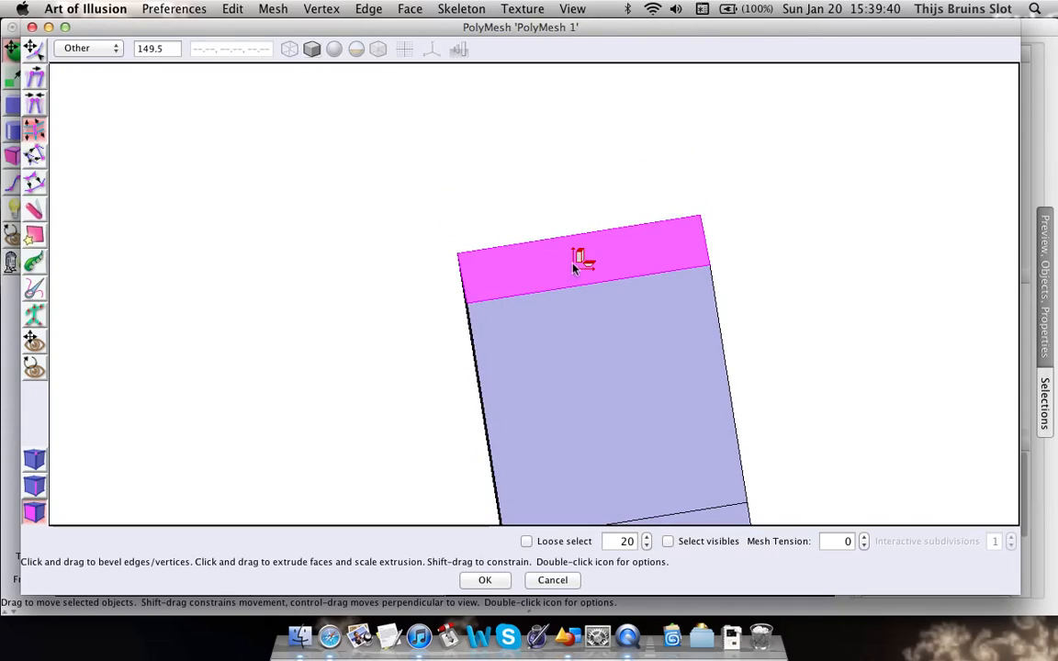
{"action": "middle_click_drag", "start_coordinate": [576, 210], "coordinate": [623, 287]}
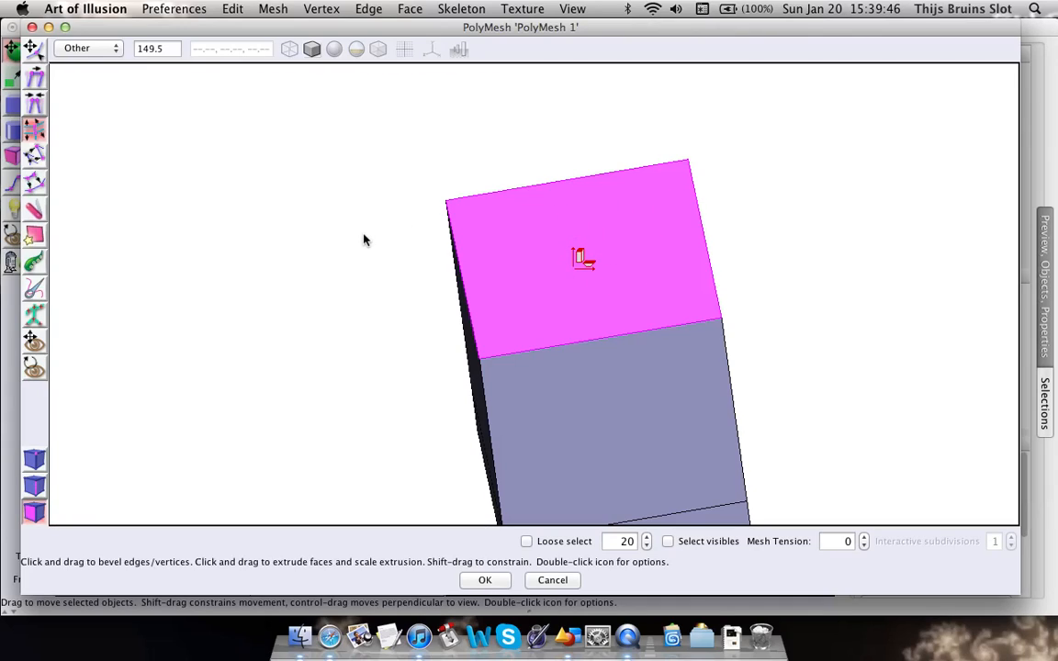
Step: Subdivide the selected top face of the extruded mesh into four smaller faces
{"action": "middle_click_drag", "start_coordinate": [671, 241], "coordinate": [544, 225]}
{"action": "right_click", "coordinate": [280, 213]}
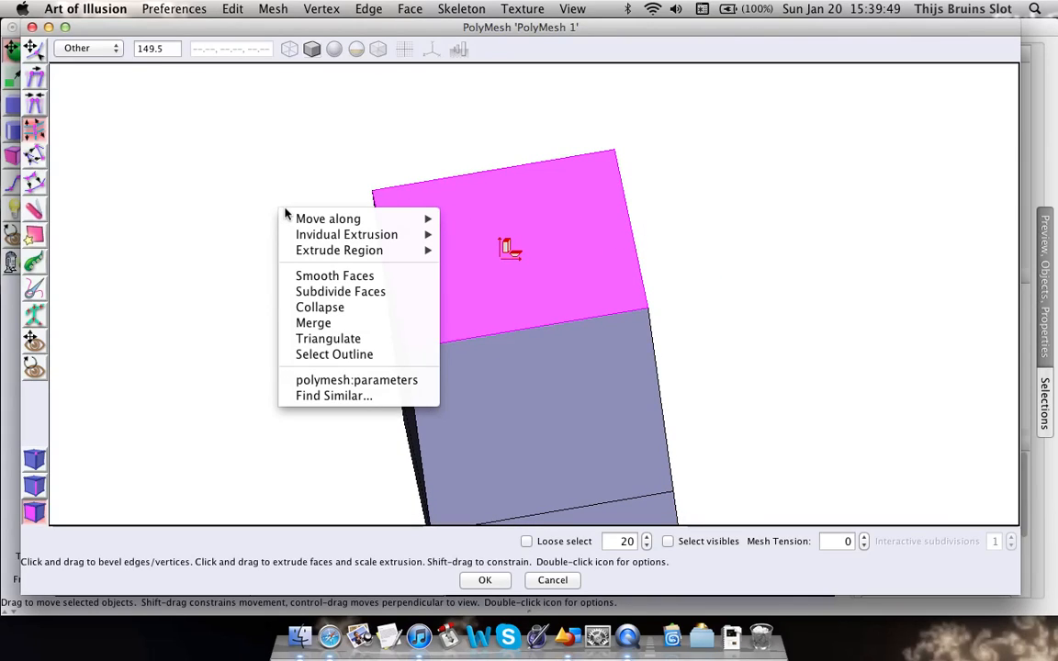
{"action": "left_click", "coordinate": [310, 292]}
{"action": "middle_click_drag", "start_coordinate": [575, 245], "coordinate": [527, 305]}
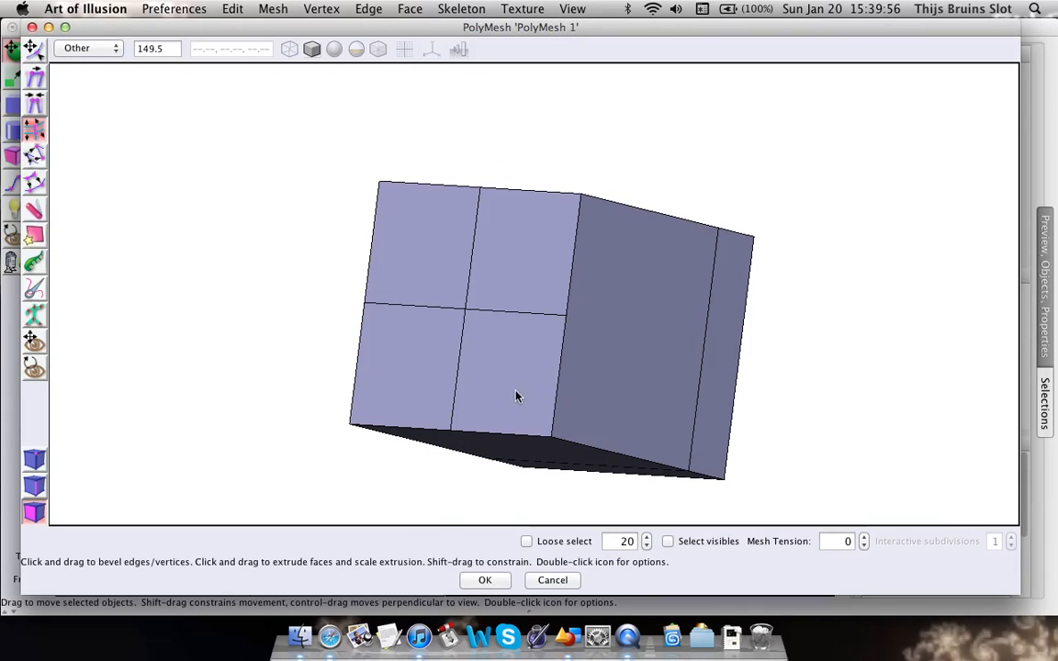
Step: Try extruding one of the four small faces with the bevel/extrude handle, and undo the extrusion
{"action": "left_click", "coordinate": [519, 272]}
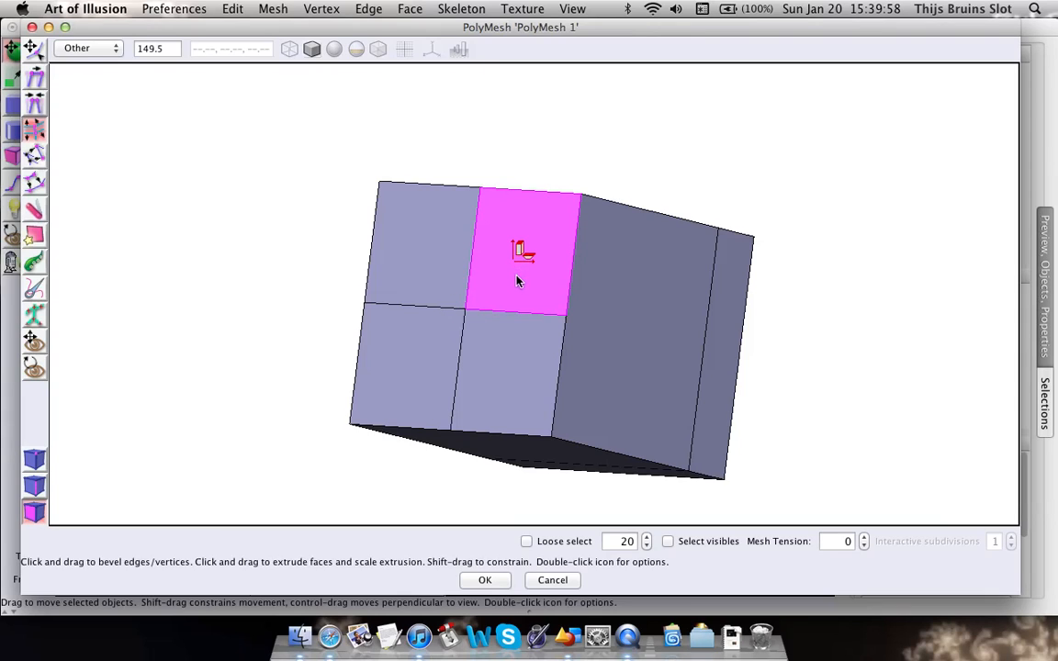
{"action": "left_click_drag", "start_coordinate": [522, 271], "coordinate": [493, 156]}
{"action": "middle_click_drag", "start_coordinate": [496, 320], "coordinate": [600, 347]}
{"action": "middle_click_drag", "start_coordinate": [383, 226], "coordinate": [324, 316]}
{"action": "key", "text": "super+z"}
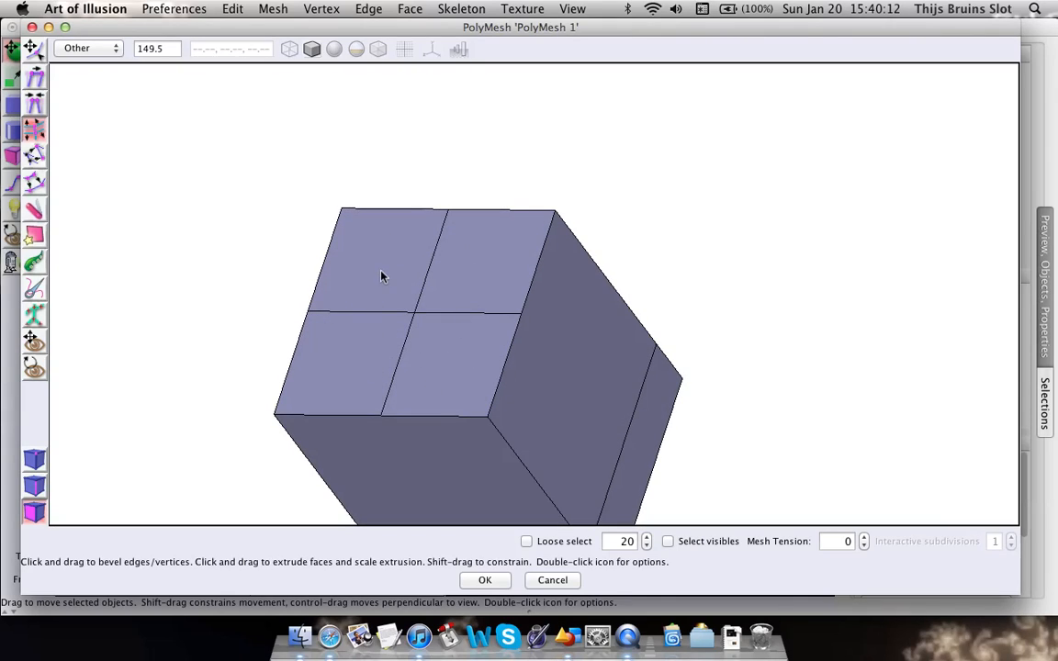
Step: Switch to edge selection, select the upper and lower long edges of the large side face together, and clear the selection
{"action": "middle_click_drag", "start_coordinate": [517, 350], "coordinate": [451, 330]}
{"action": "left_click", "coordinate": [499, 350]}
{"action": "left_click", "coordinate": [292, 277]}
{"action": "key", "text": "e"}
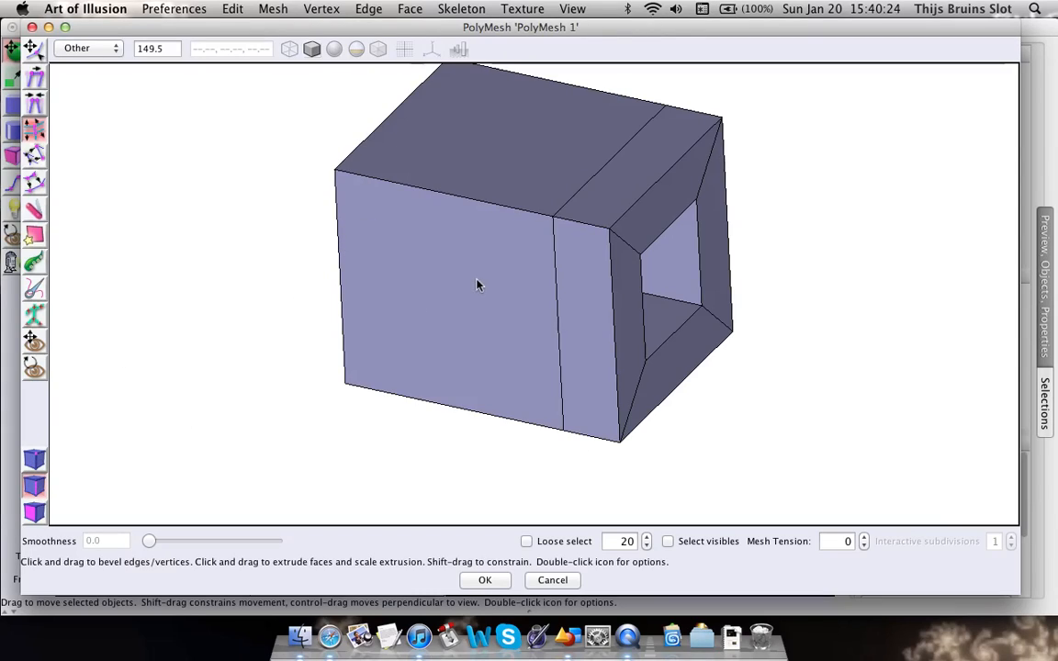
{"action": "left_click", "coordinate": [461, 202]}
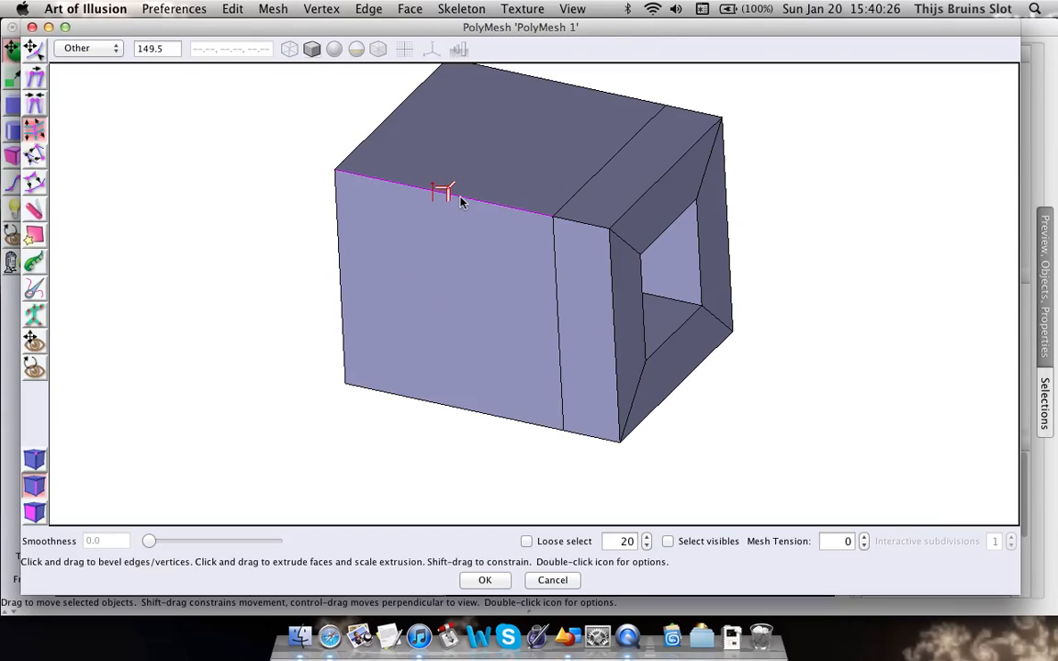
{"action": "left_click", "coordinate": [449, 407]}
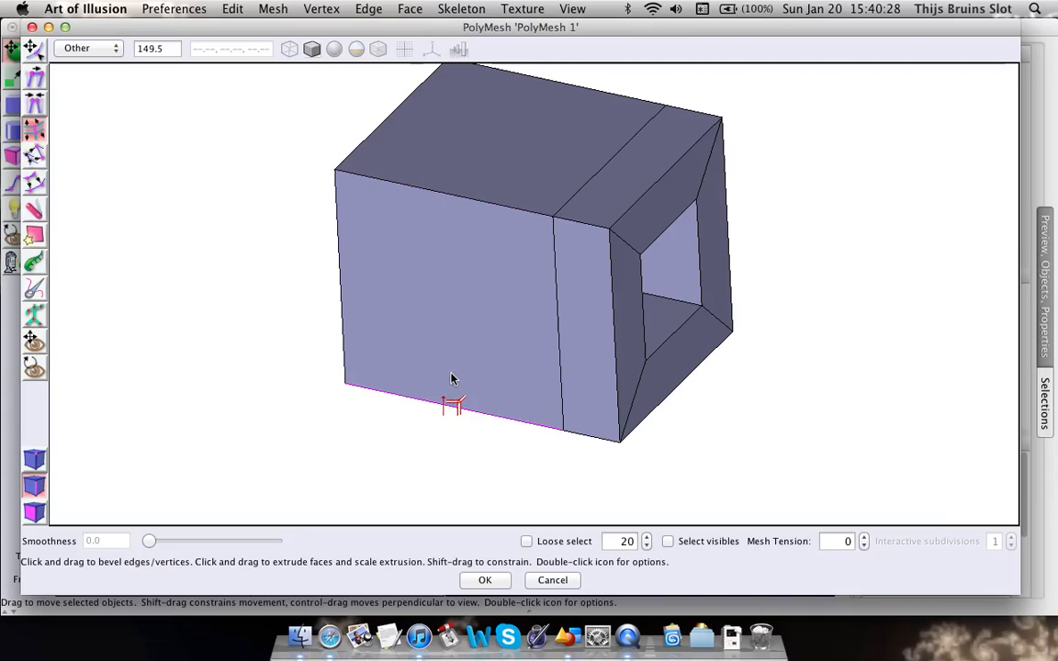
{"action": "left_click", "coordinate": [497, 210], "text": "shift"}
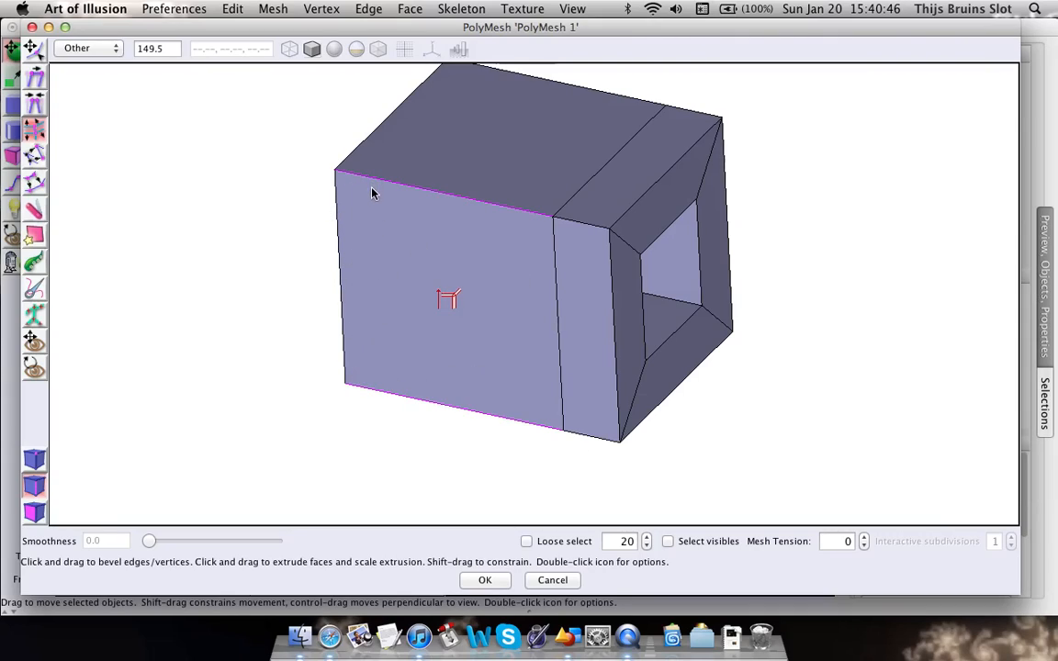
{"action": "left_click", "coordinate": [281, 360]}
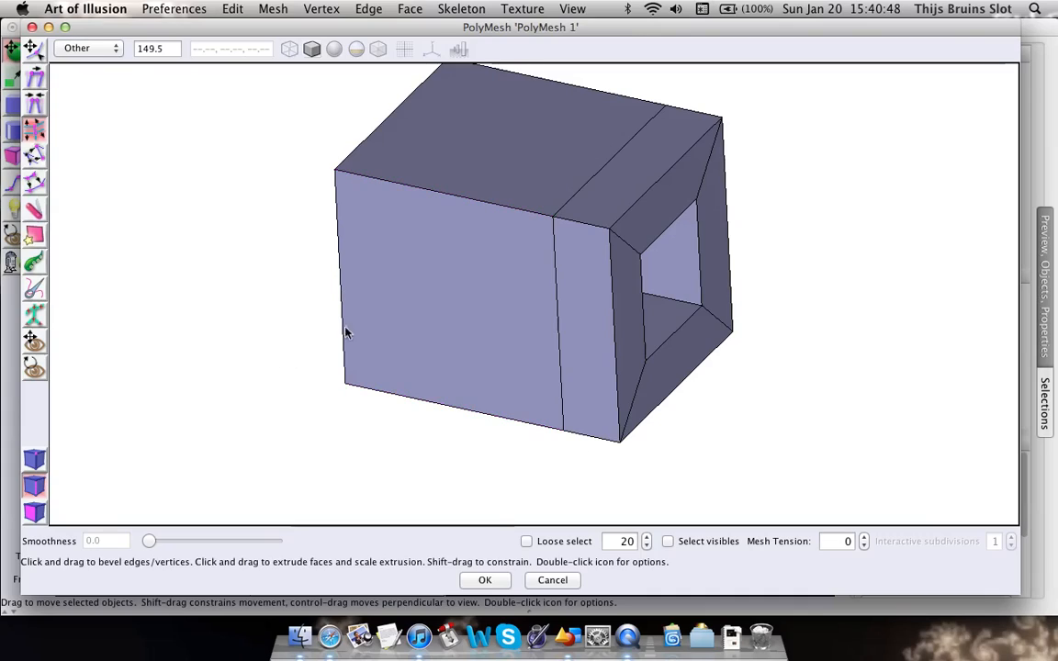
Step: Switch to face selection, select the large side face, and clear the selection
{"action": "key", "text": "f"}
{"action": "left_click", "coordinate": [448, 306]}
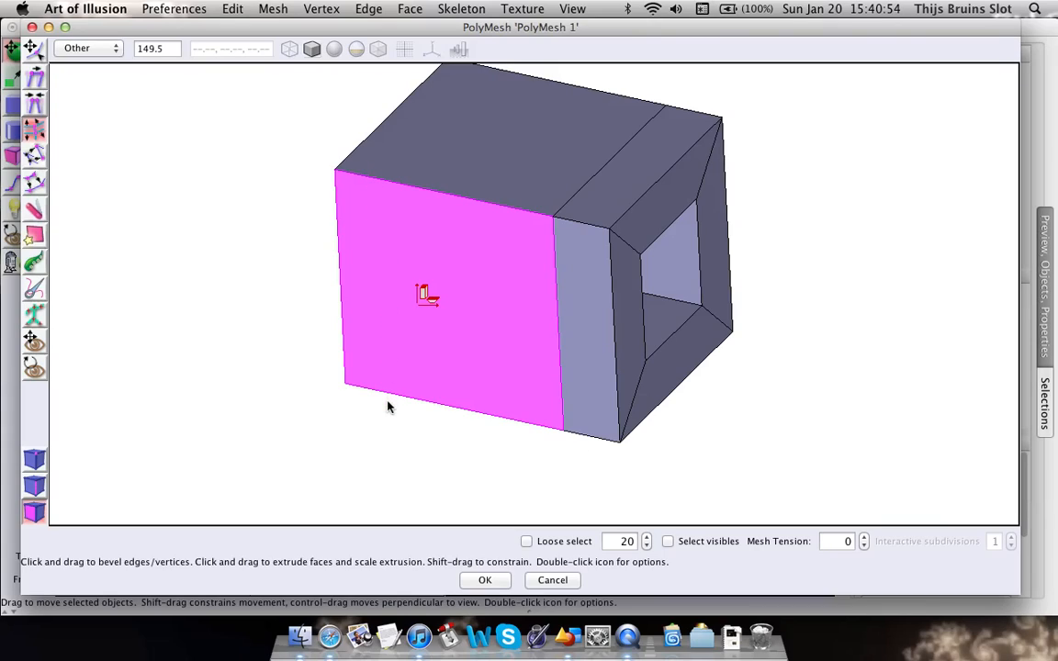
{"action": "left_click", "coordinate": [385, 434]}
Step: Select the upper and lower long edges of the large side face and divide them by 2
{"action": "key", "text": "e"}
{"action": "left_click", "coordinate": [459, 196]}
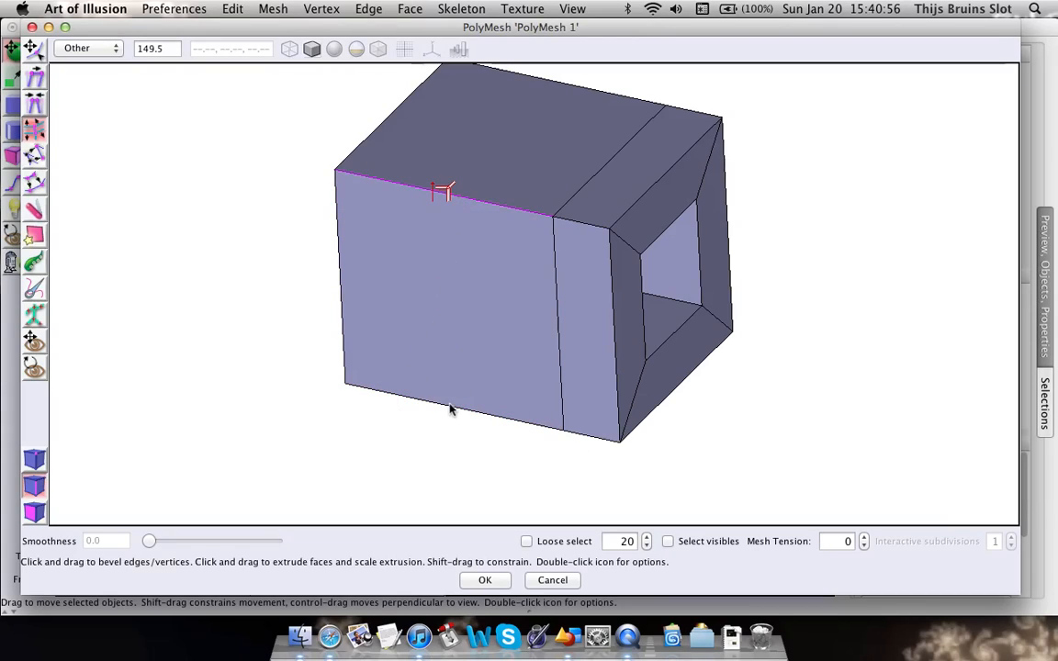
{"action": "left_click", "coordinate": [439, 406], "text": "shift"}
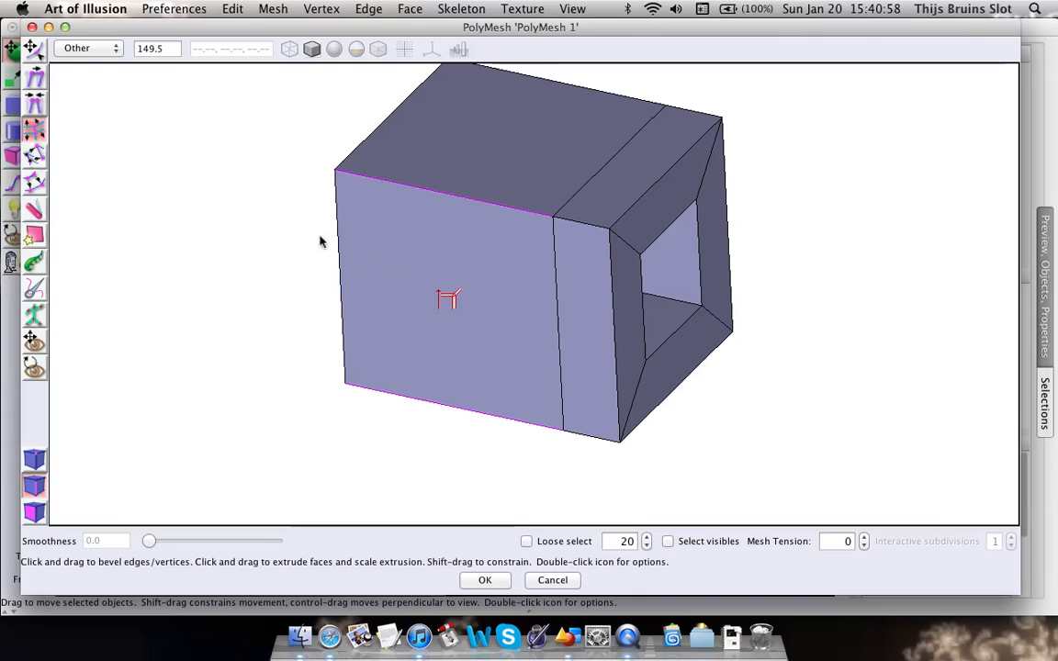
{"action": "right_click", "coordinate": [264, 233]}
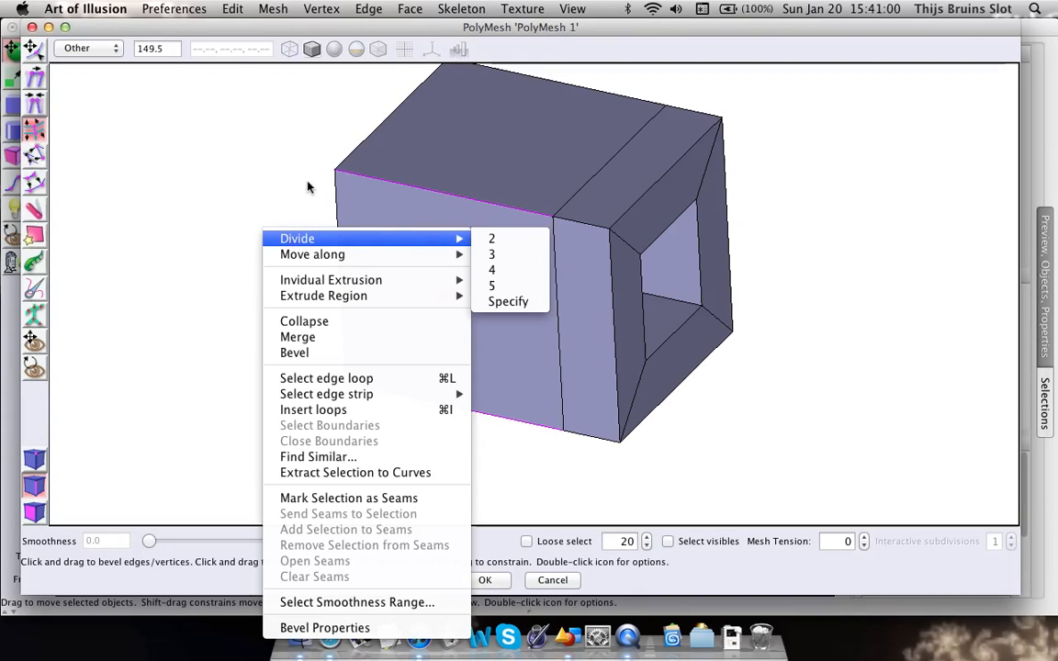
{"action": "right_click", "coordinate": [274, 192]}
{"action": "right_click_drag", "start_coordinate": [241, 318], "coordinate": [246, 329]}
{"action": "right_click", "coordinate": [247, 329]}
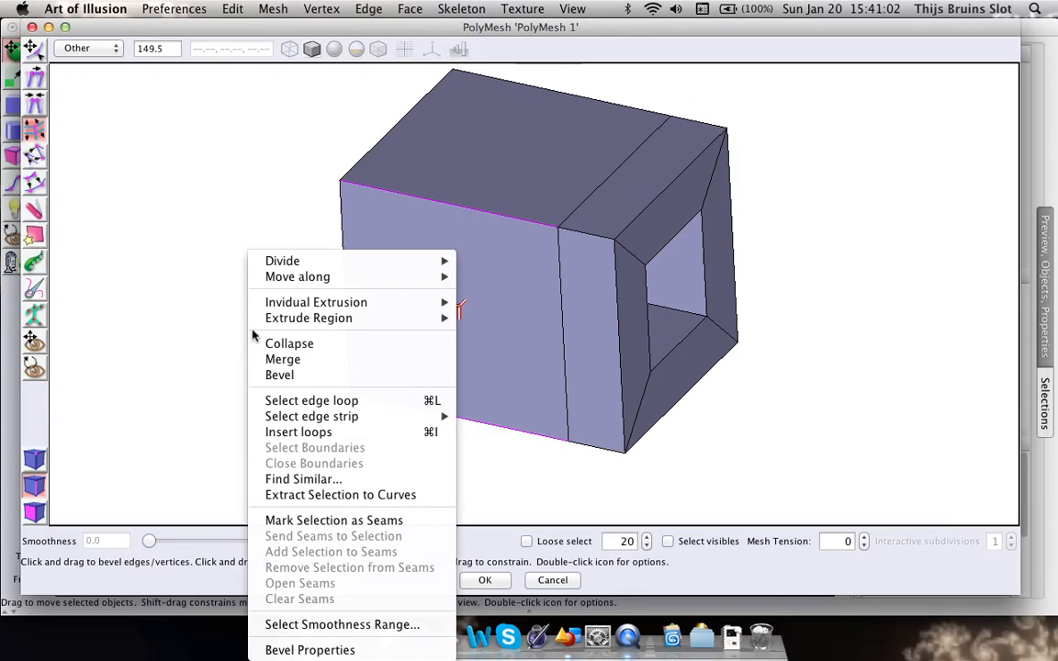
{"action": "mouse_move", "coordinate": [285, 263]}
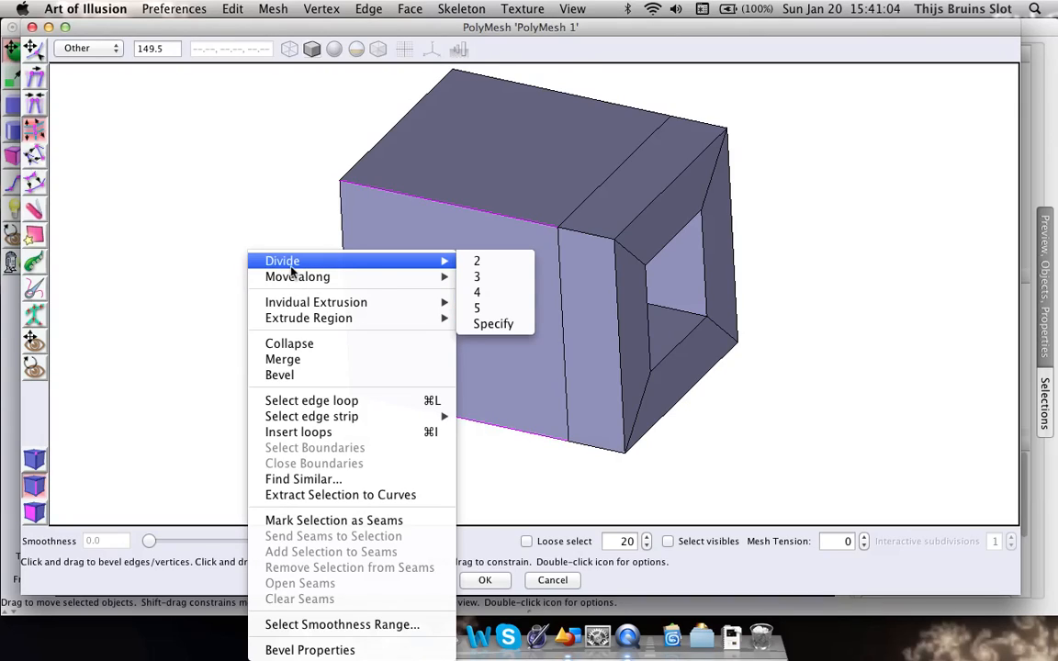
{"action": "left_click", "coordinate": [501, 263]}
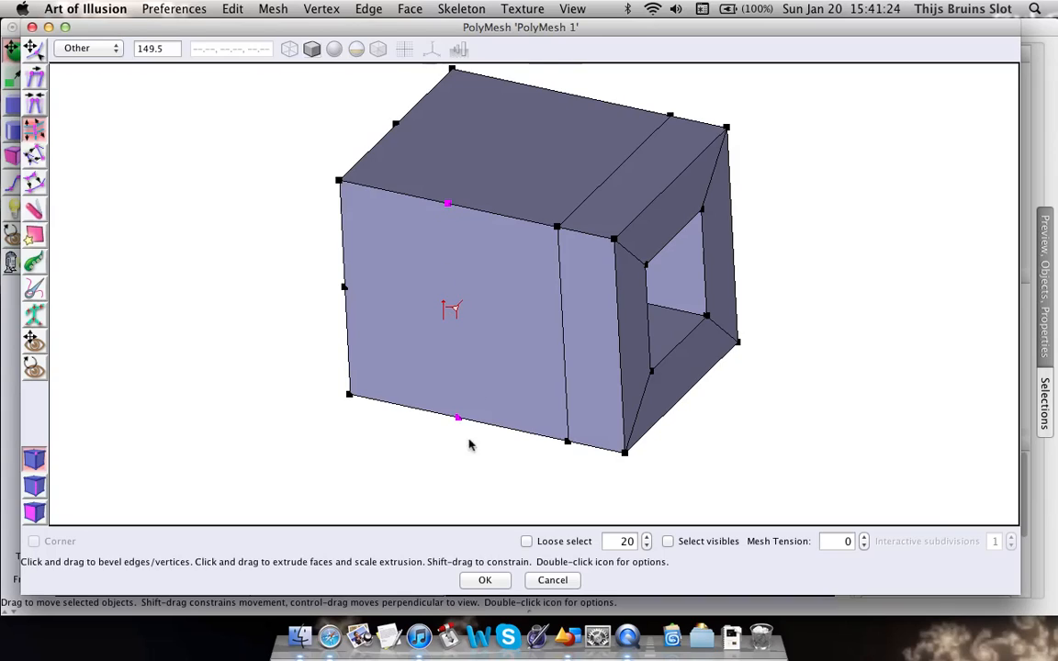
Step: Connect the two new midpoint vertices across the side face, and move them along the face toward its subdivided end
{"action": "left_click", "coordinate": [319, 8]}
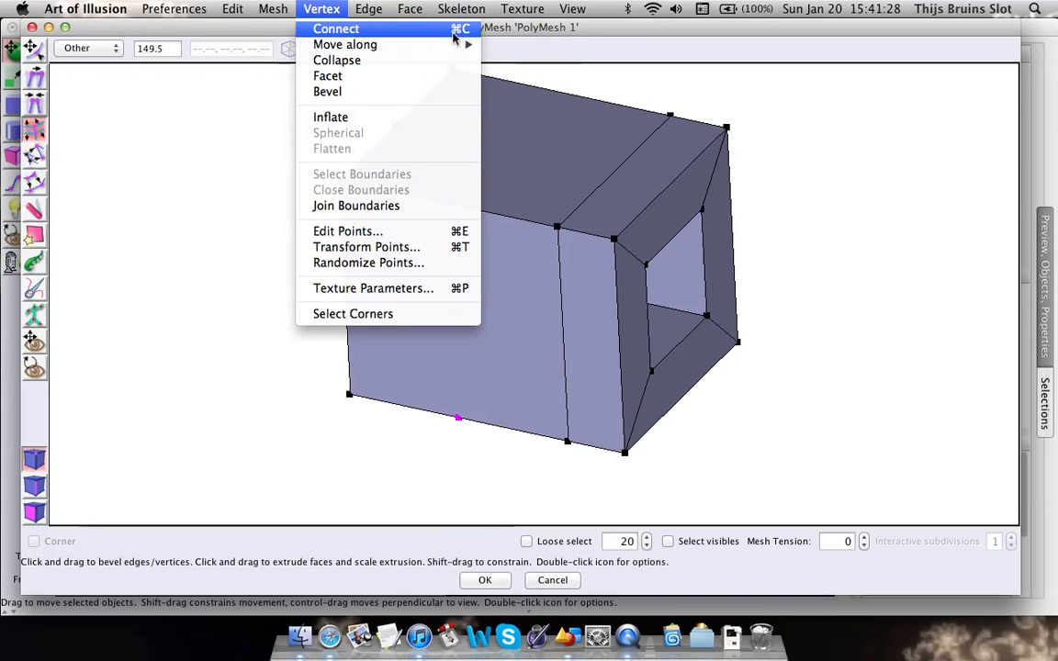
{"action": "left_click", "coordinate": [404, 32]}
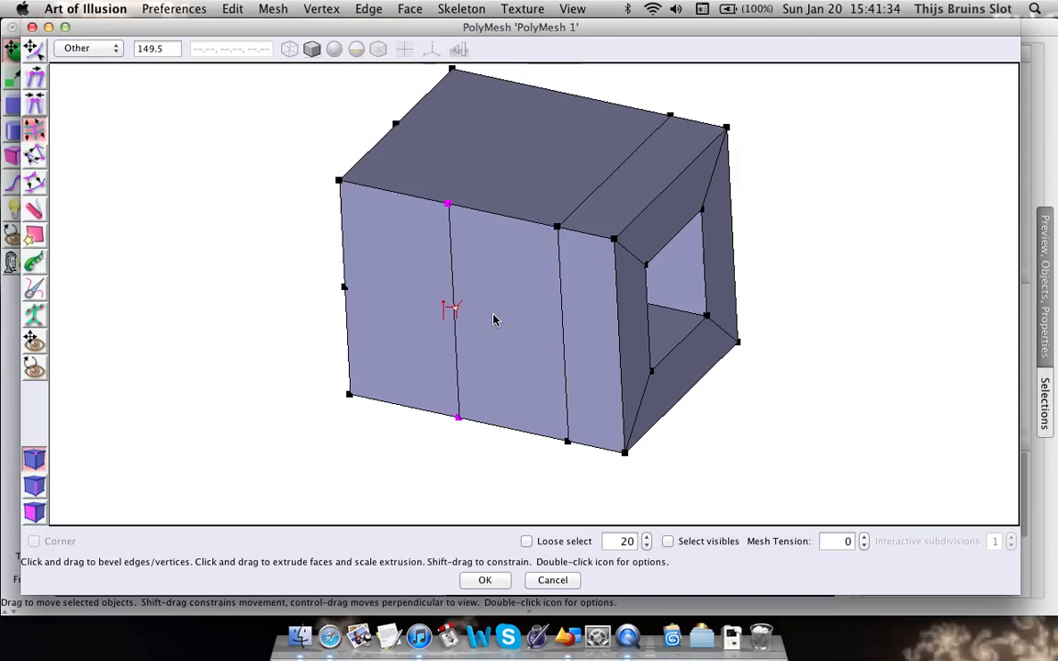
{"action": "key", "text": "space"}
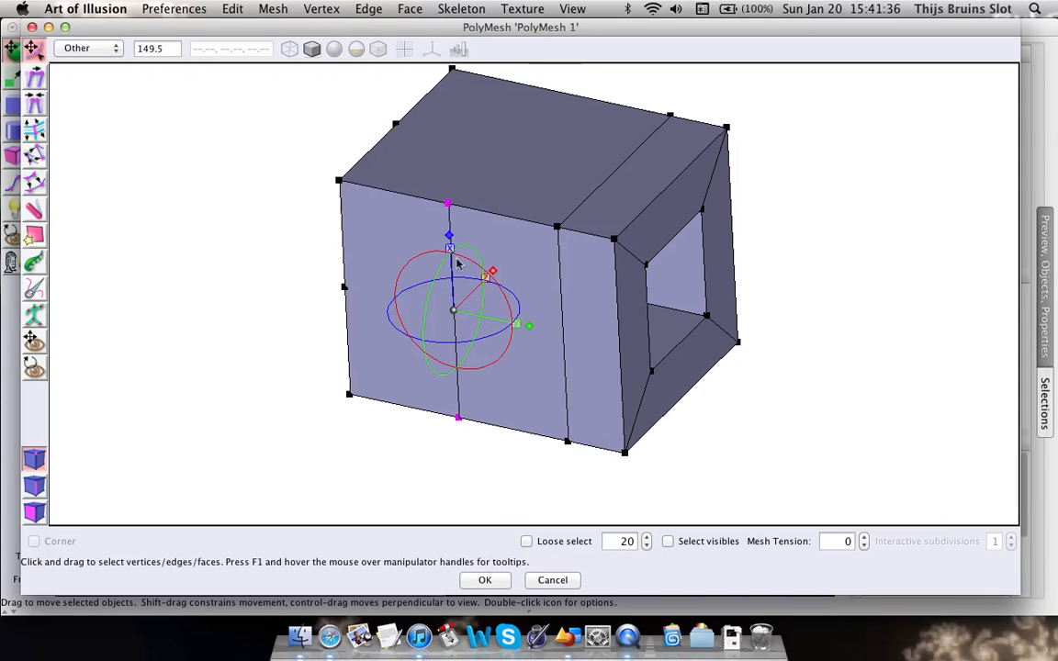
{"action": "left_click_drag", "start_coordinate": [516, 331], "coordinate": [430, 318]}
Step: Select the narrow face beside the connecting edge and extrude it outward with the bevel/extrude tool
{"action": "key", "text": "f"}
{"action": "left_click", "coordinate": [260, 278]}
{"action": "left_click", "coordinate": [358, 279]}
{"action": "key", "text": "space"}
{"action": "left_click_drag", "start_coordinate": [356, 288], "coordinate": [355, 193]}
{"action": "middle_click_drag", "start_coordinate": [369, 211], "coordinate": [400, 211]}
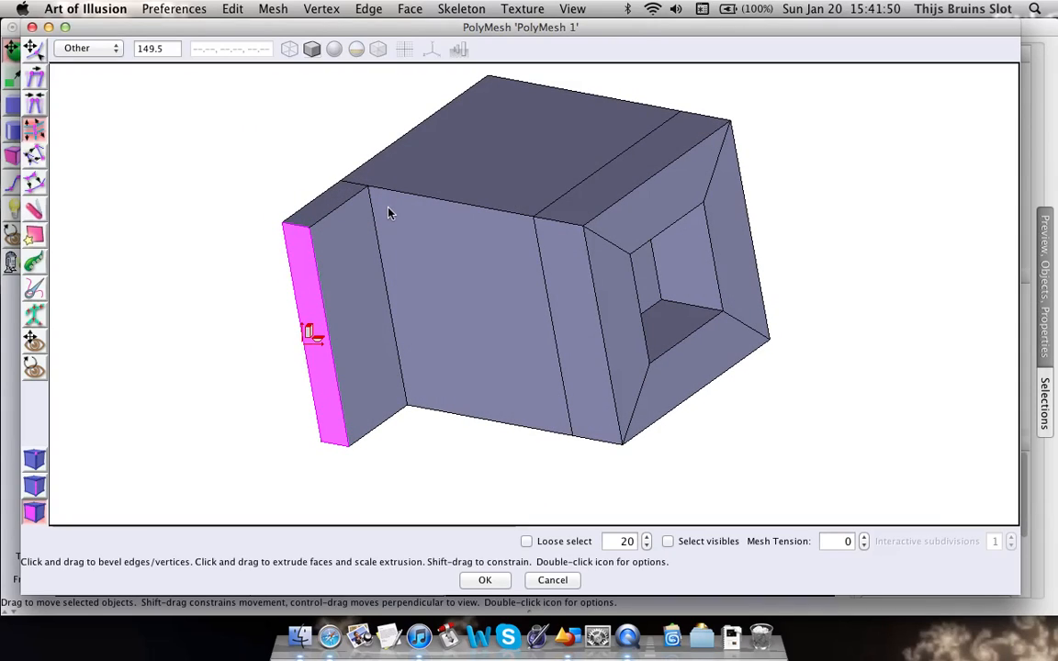
Step: Select the inner corner edge of the extruded strip with the manipulator, convert it to its two adjacent faces, and clear the selection
{"action": "key", "text": "e"}
{"action": "left_click", "coordinate": [210, 187]}
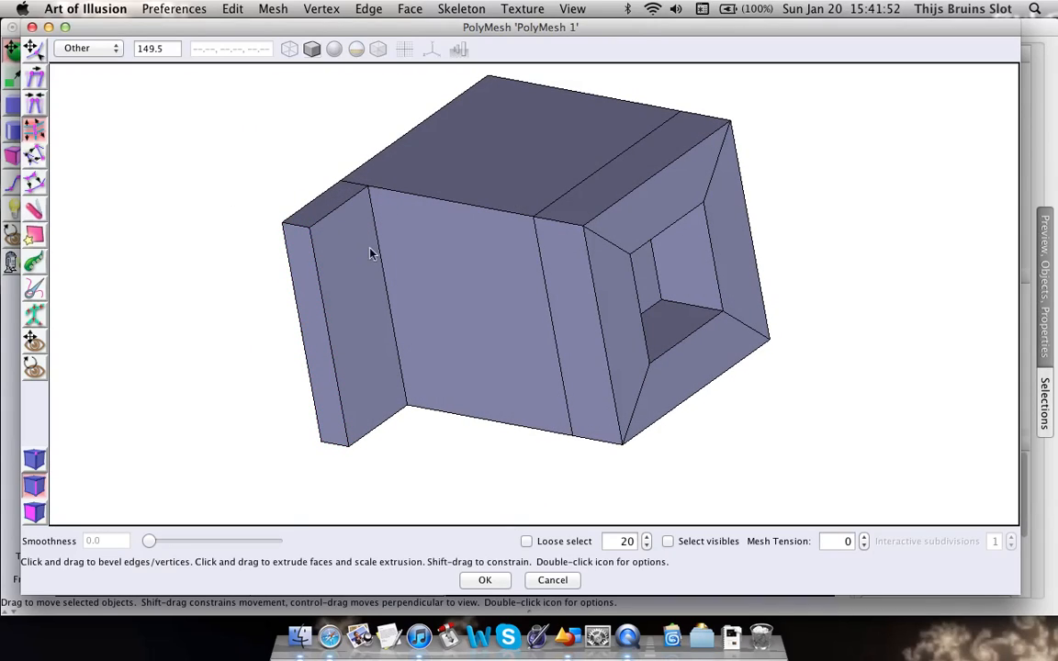
{"action": "key", "text": "space"}
{"action": "left_click", "coordinate": [380, 250]}
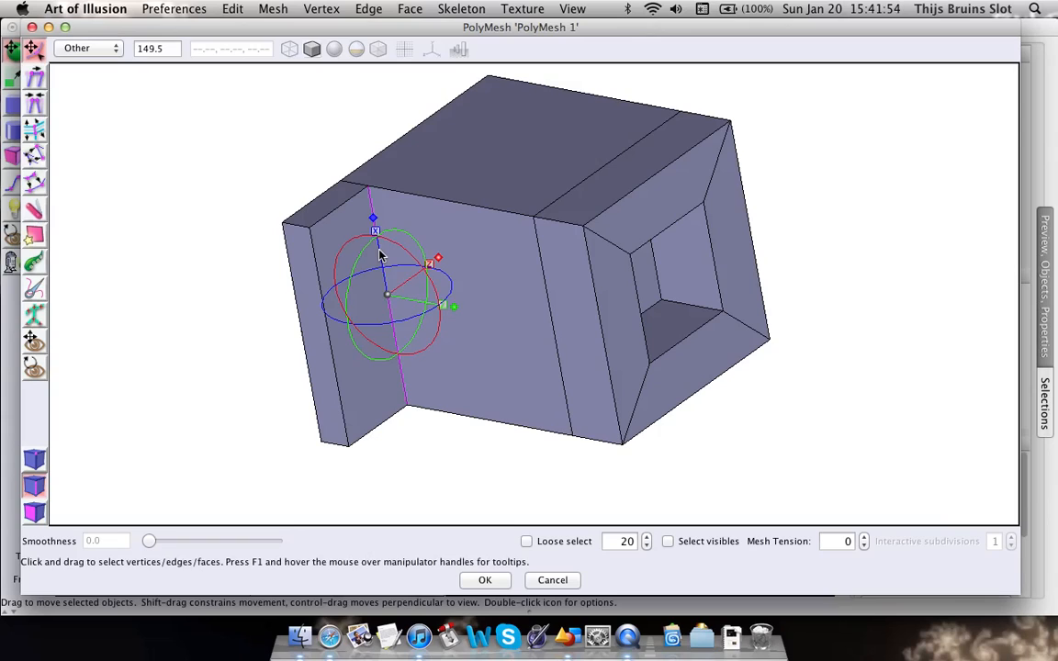
{"action": "middle_click_drag", "start_coordinate": [348, 217], "coordinate": [374, 186]}
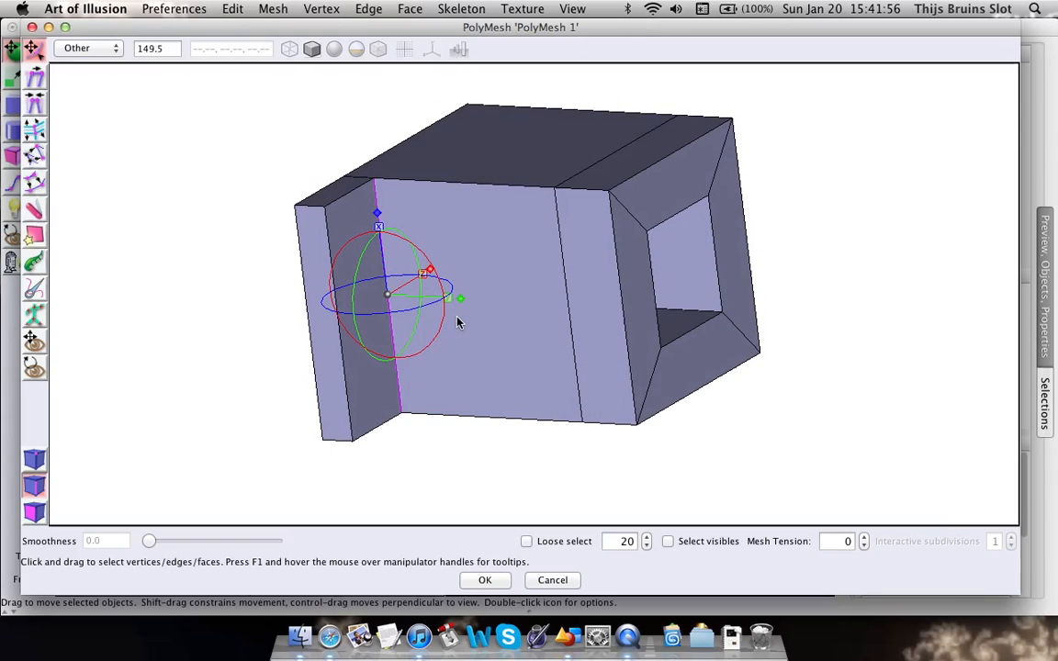
{"action": "mouse_move", "coordinate": [372, 205]}
{"action": "middle_mouse_down"}
{"action": "mouse_move", "coordinate": [386, 241]}
{"action": "mouse_move", "coordinate": [373, 206]}
{"action": "middle_mouse_up"}
{"action": "key", "text": "f"}
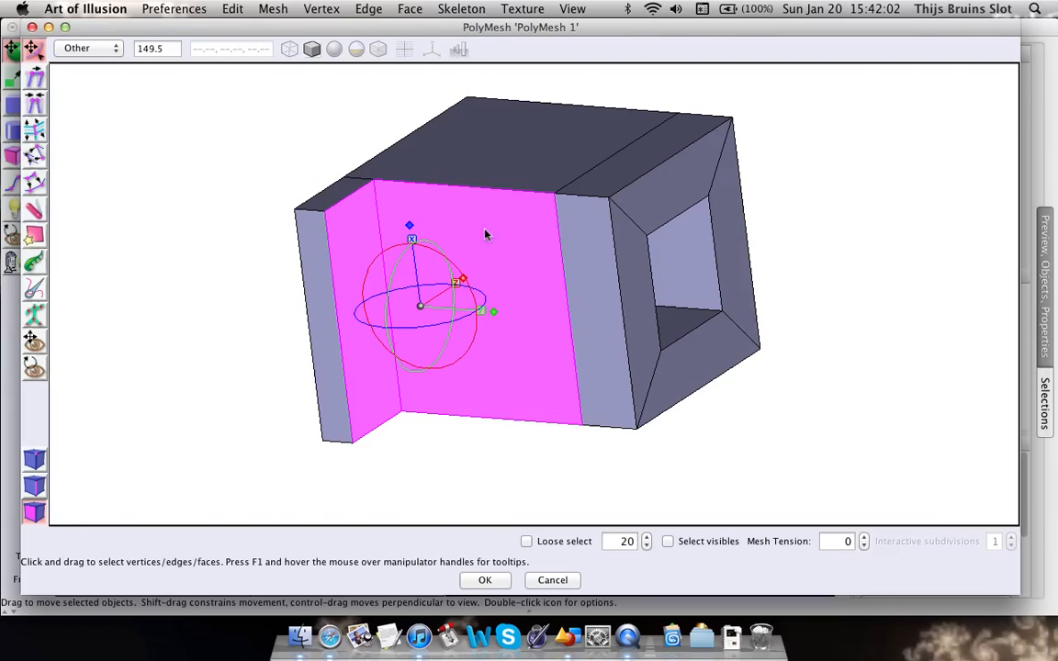
{"action": "left_click", "coordinate": [298, 175]}
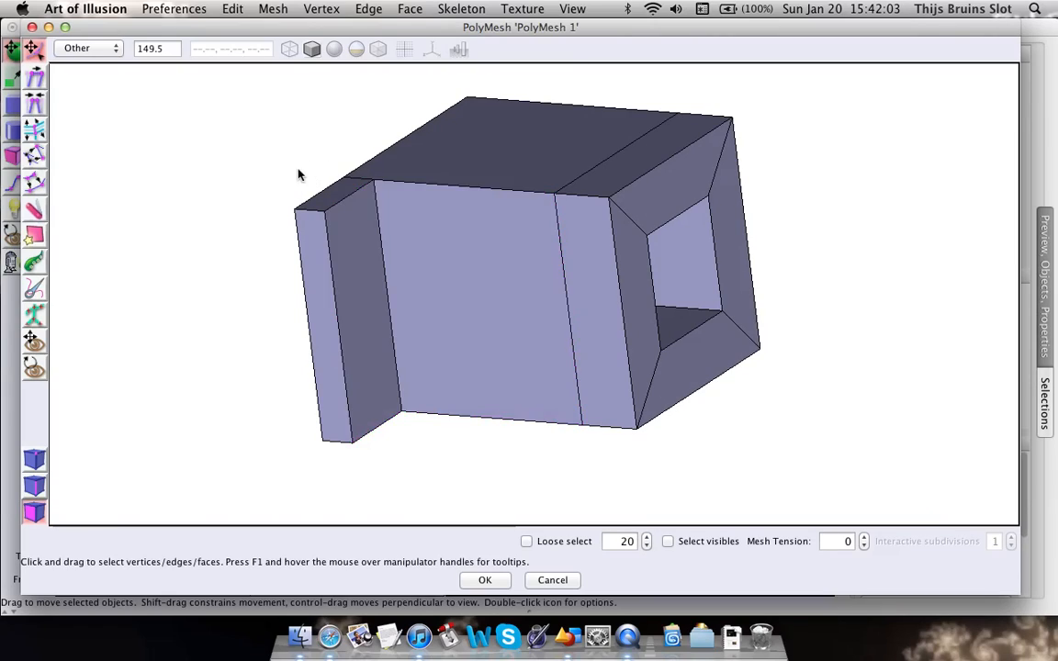
Step: Look up the Tolerant Selection Mode option of the mesh editor
{"action": "left_click", "coordinate": [232, 8]}
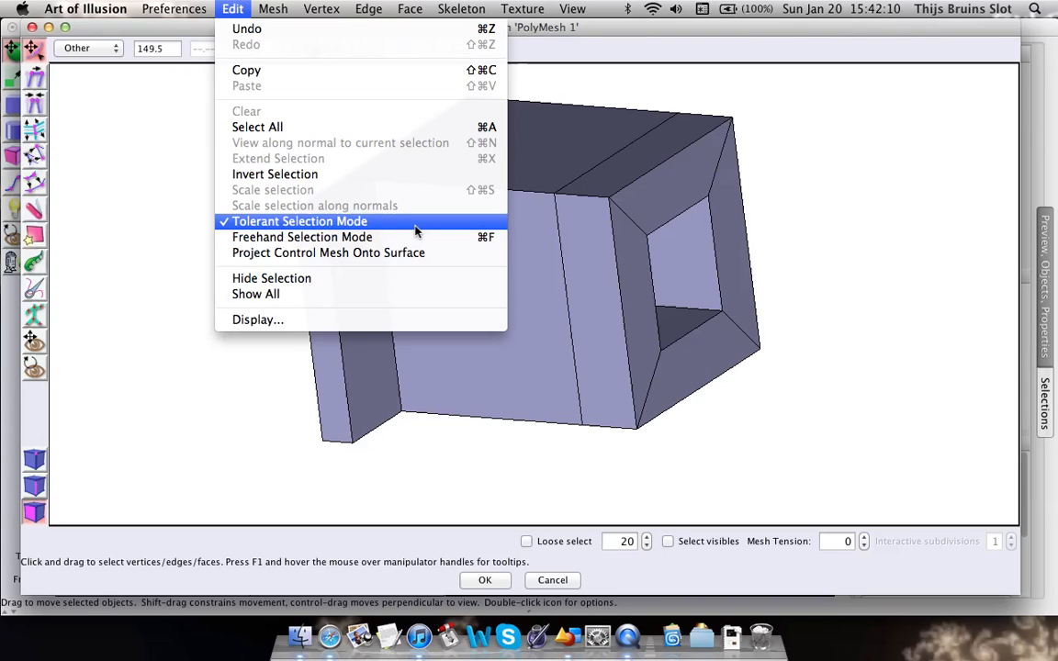
{"action": "left_click", "coordinate": [167, 236]}
{"action": "right_click_drag", "start_coordinate": [199, 218], "coordinate": [168, 240]}
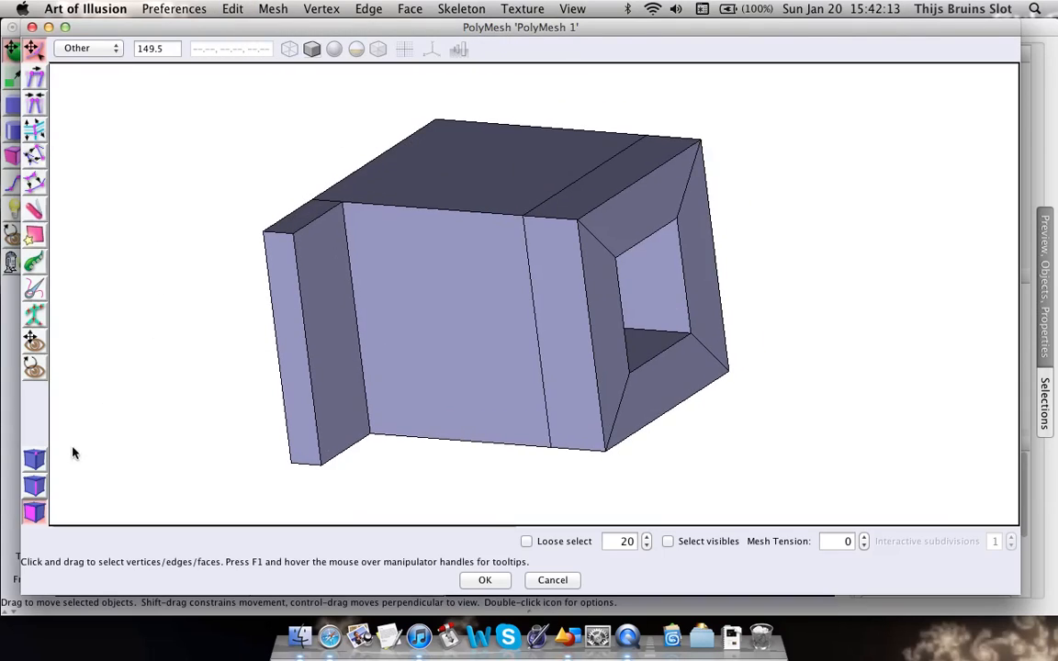
Step: Switch to edge selection and try selecting individual top edges with small selection boxes that only partly cover them
{"action": "left_click", "coordinate": [35, 483]}
{"action": "right_click_drag", "start_coordinate": [418, 335], "coordinate": [498, 293]}
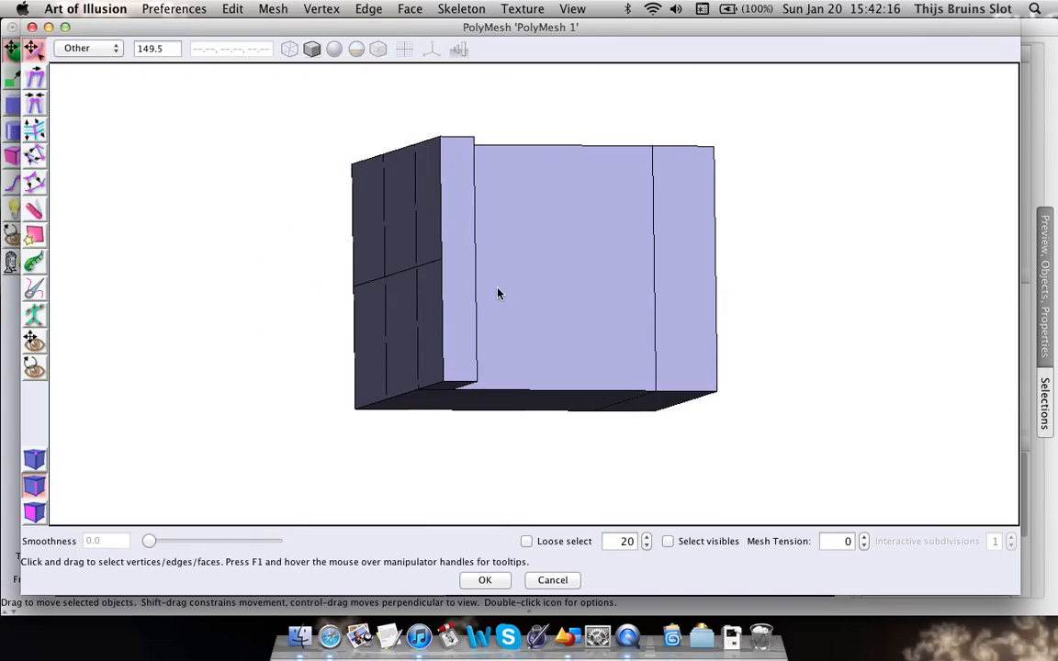
{"action": "right_click_drag", "start_coordinate": [577, 251], "coordinate": [551, 140]}
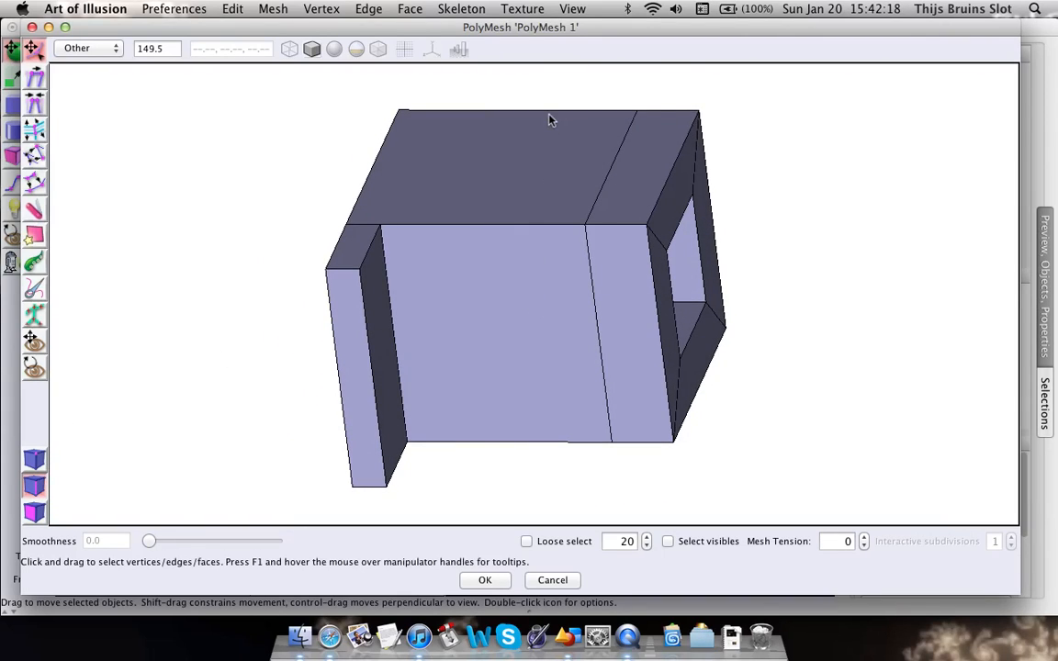
{"action": "left_click", "coordinate": [548, 113]}
{"action": "left_click_drag", "start_coordinate": [542, 101], "coordinate": [557, 117]}
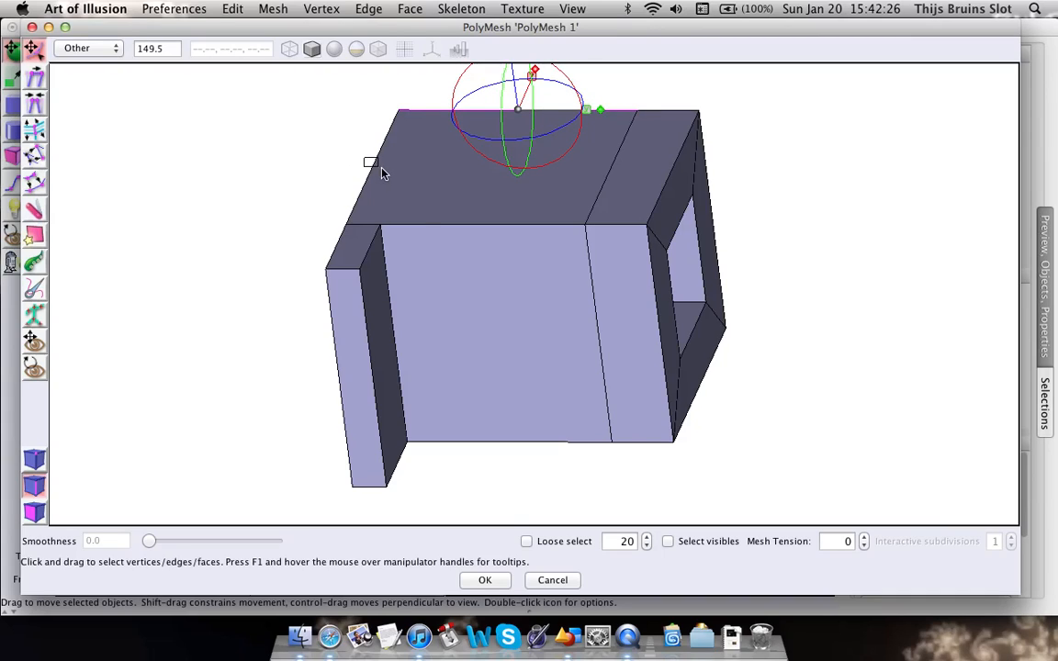
{"action": "left_click_drag", "start_coordinate": [381, 170], "coordinate": [379, 171]}
{"action": "left_click_drag", "start_coordinate": [340, 263], "coordinate": [341, 263]}
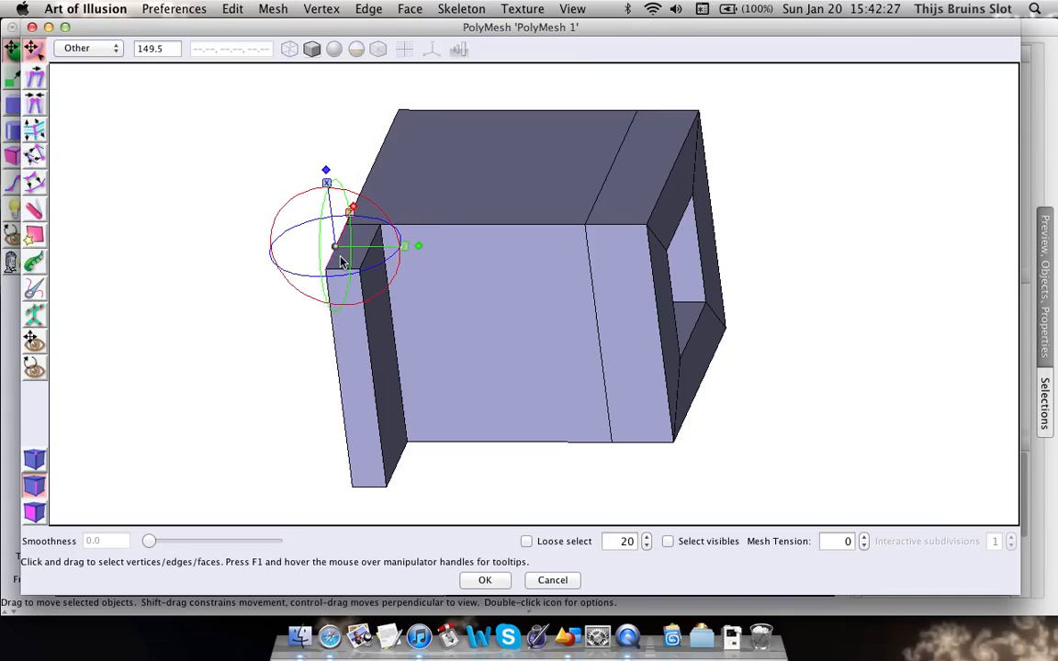
Step: Review the selection mode options again and clear the edge selection
{"action": "left_click", "coordinate": [233, 8]}
{"action": "left_click", "coordinate": [241, 372]}
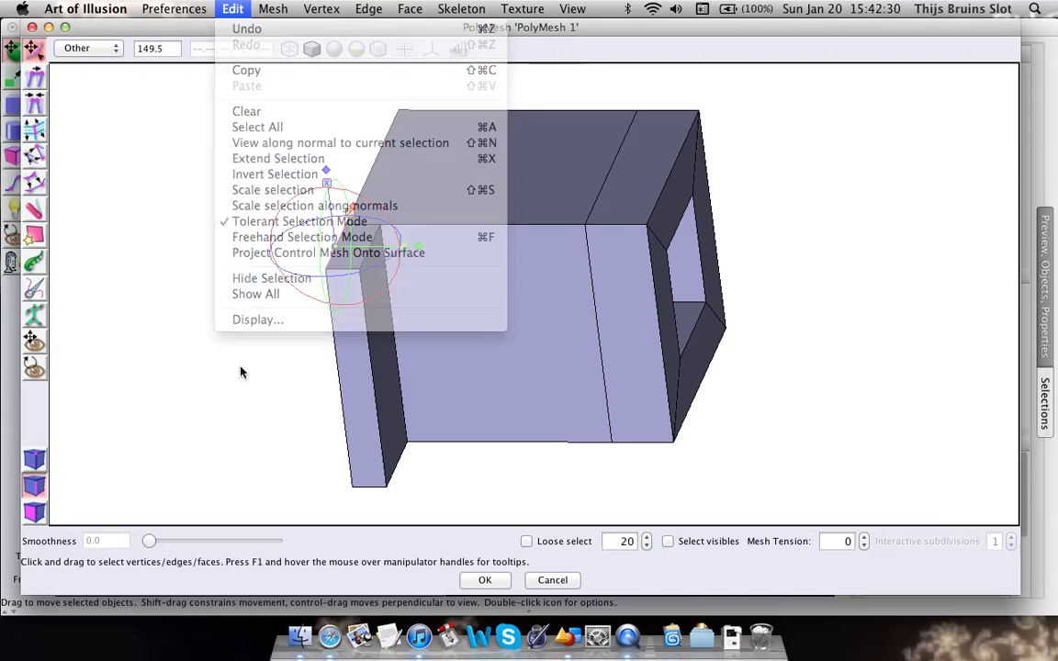
{"action": "left_click", "coordinate": [488, 86]}
{"action": "left_click", "coordinate": [273, 8]}
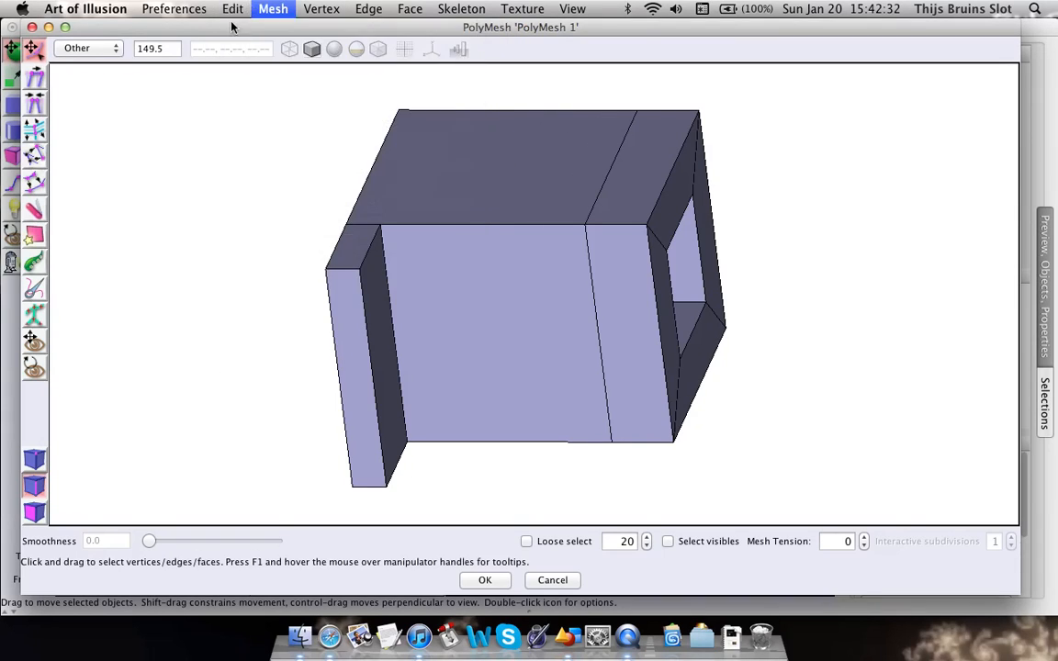
{"action": "left_click", "coordinate": [234, 11]}
{"action": "left_click", "coordinate": [580, 91]}
{"action": "left_click_drag", "start_coordinate": [589, 94], "coordinate": [646, 120]}
Step: Examine the mesh from all sides, including the recess, the subdivided face and the protruding strip
{"action": "middle_click_drag", "start_coordinate": [651, 202], "coordinate": [346, 47]}
{"action": "middle_click_drag", "start_coordinate": [499, 358], "coordinate": [512, 182]}
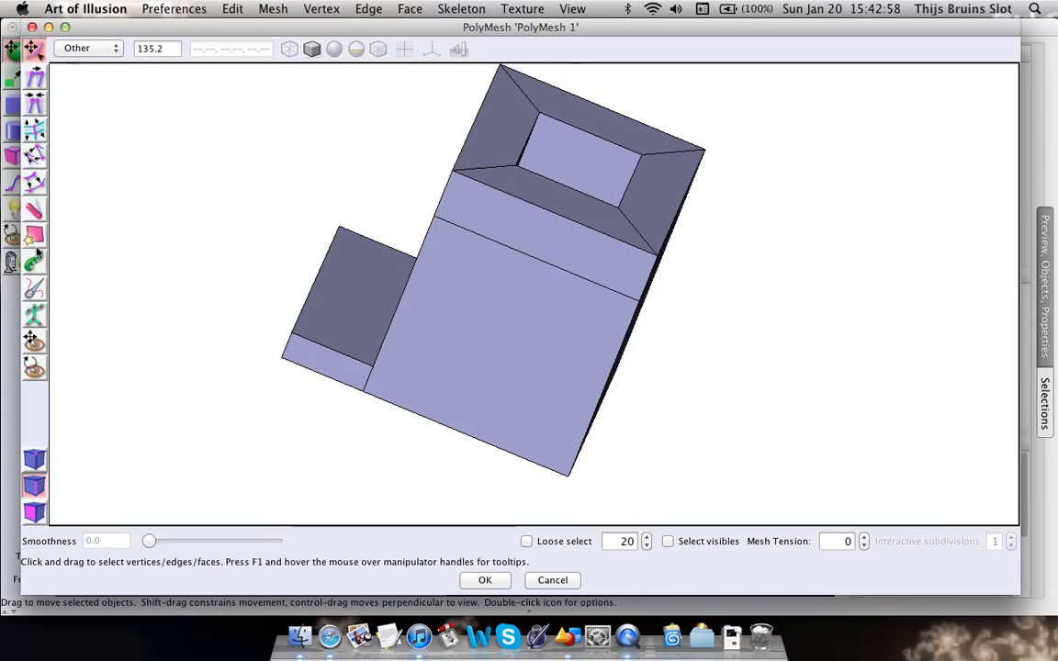
{"action": "scroll", "coordinate": [437, 268], "scroll_direction": "down", "scroll_amount": 3}
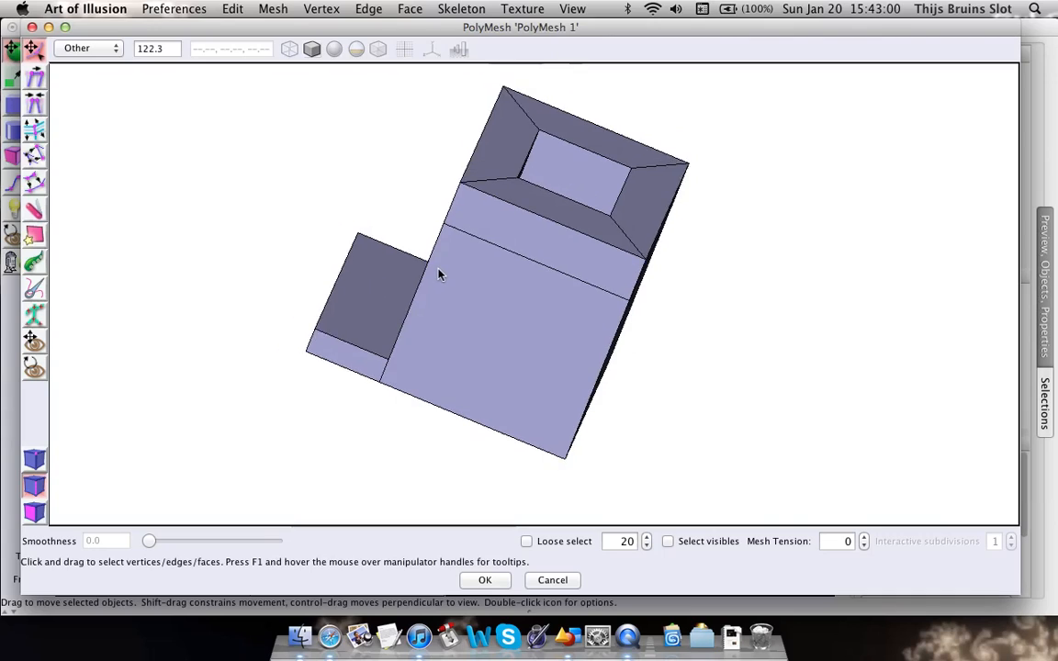
{"action": "middle_click_drag", "start_coordinate": [433, 266], "coordinate": [231, 241]}
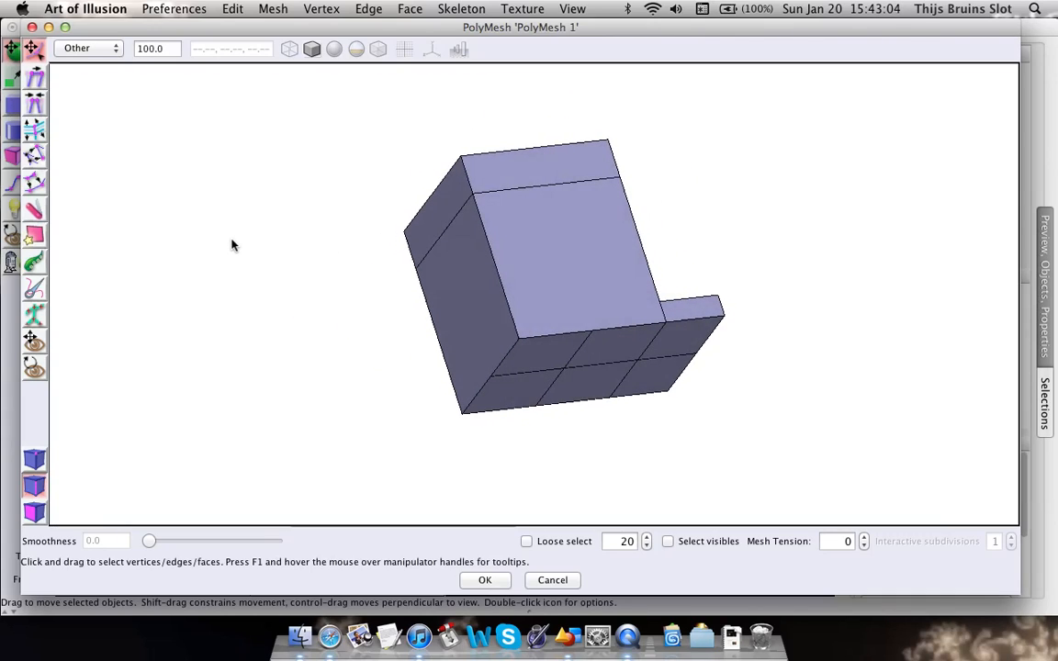
{"action": "scroll", "coordinate": [591, 312], "scroll_direction": "up", "scroll_amount": 3}
{"action": "scroll", "coordinate": [597, 289], "scroll_direction": "up", "scroll_amount": 3}
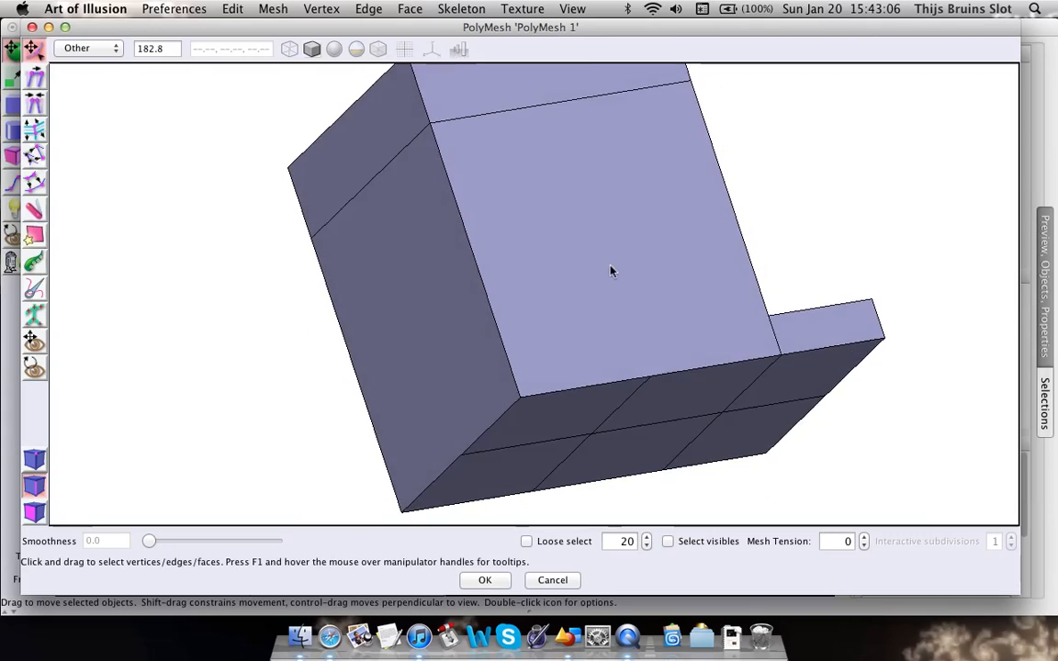
{"action": "middle_click_drag", "start_coordinate": [609, 265], "coordinate": [649, 328]}
{"action": "scroll", "coordinate": [648, 326], "scroll_direction": "down", "scroll_amount": 4}
{"action": "middle_click_drag", "start_coordinate": [628, 405], "coordinate": [641, 358]}
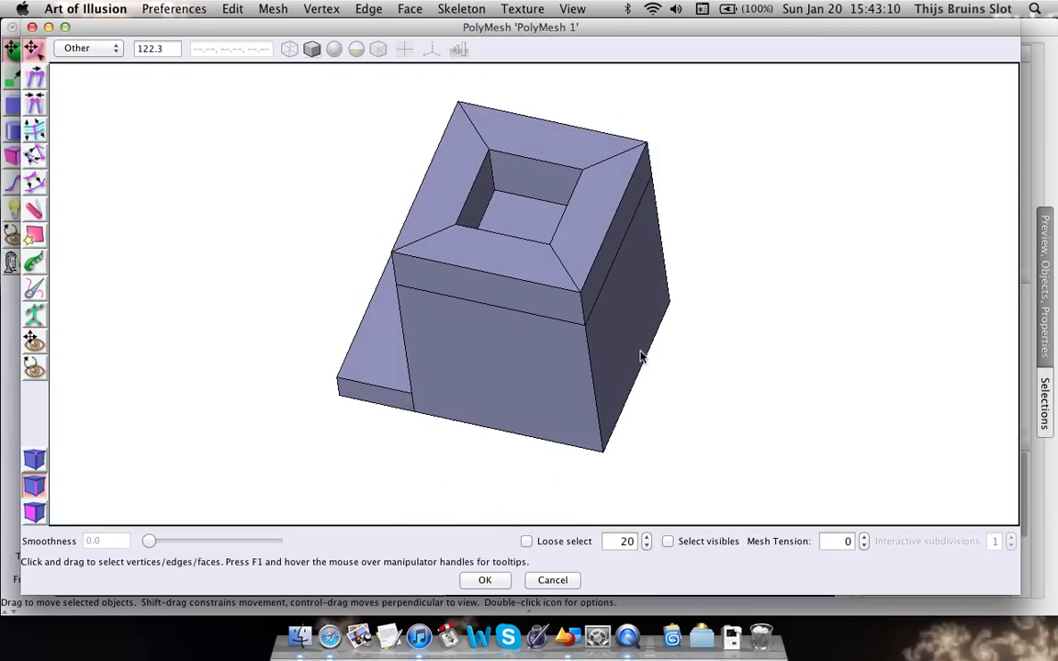
{"action": "middle_click_drag", "start_coordinate": [529, 467], "coordinate": [310, 281]}
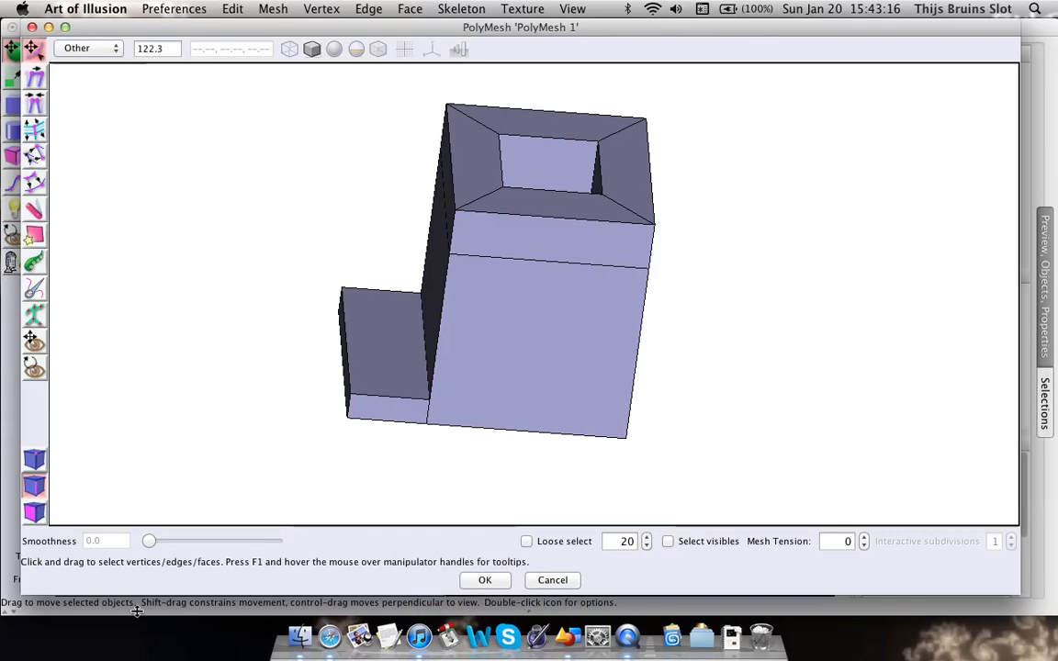